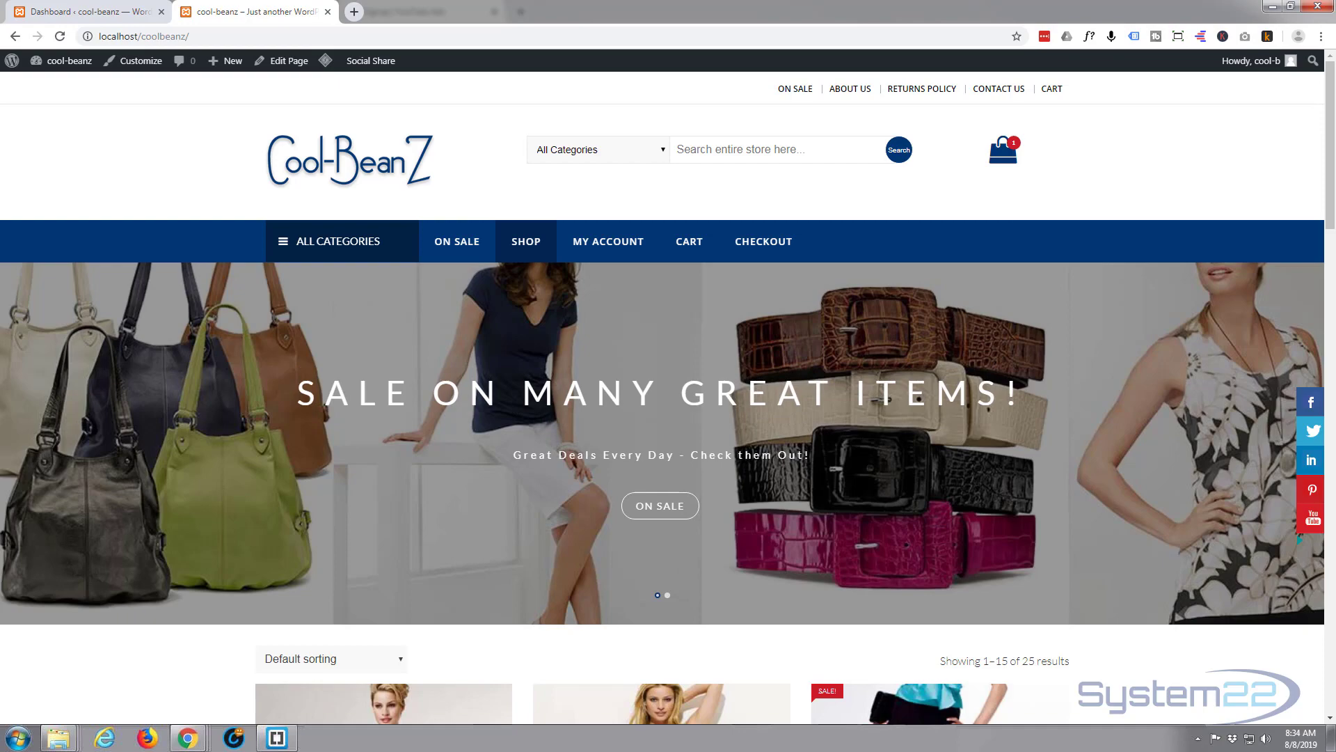
Look through the shop home page, from the sale banner to the product listings and back.
scroll(302, 318, down, 6)
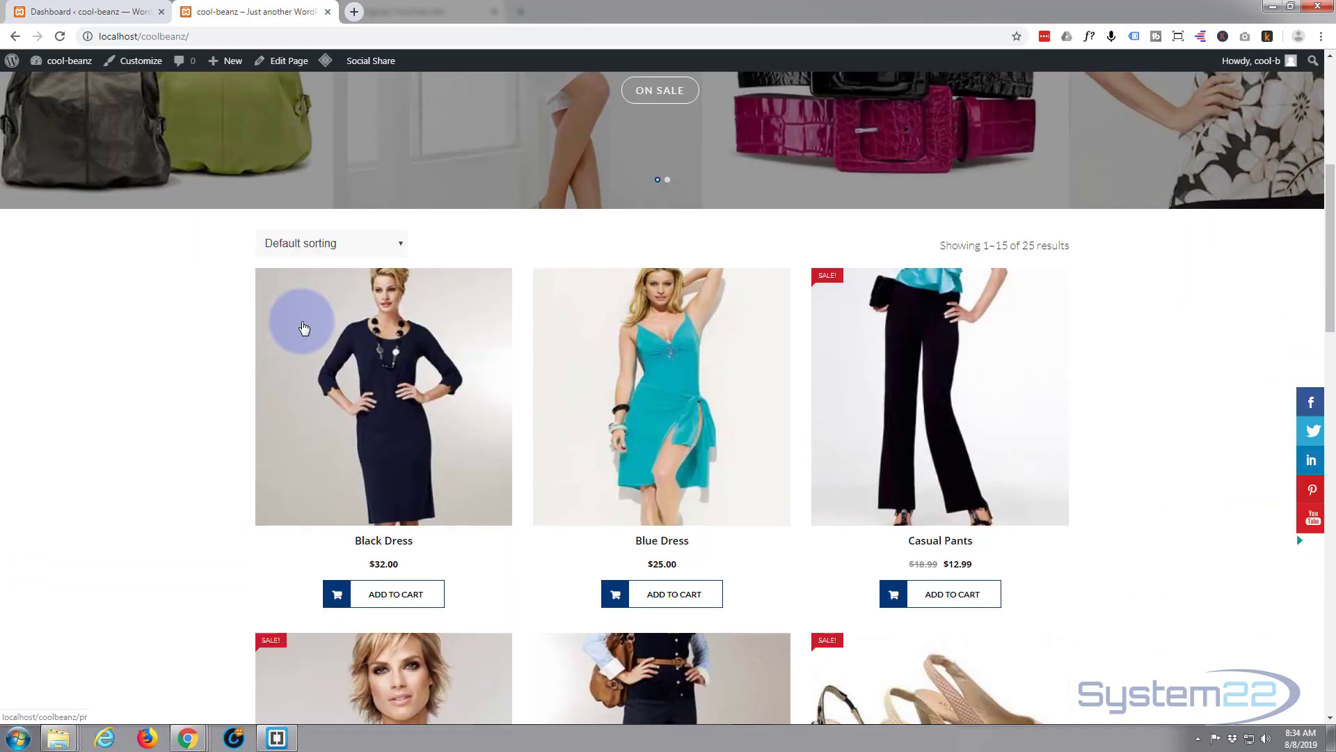
scroll(304, 327, down, 13)
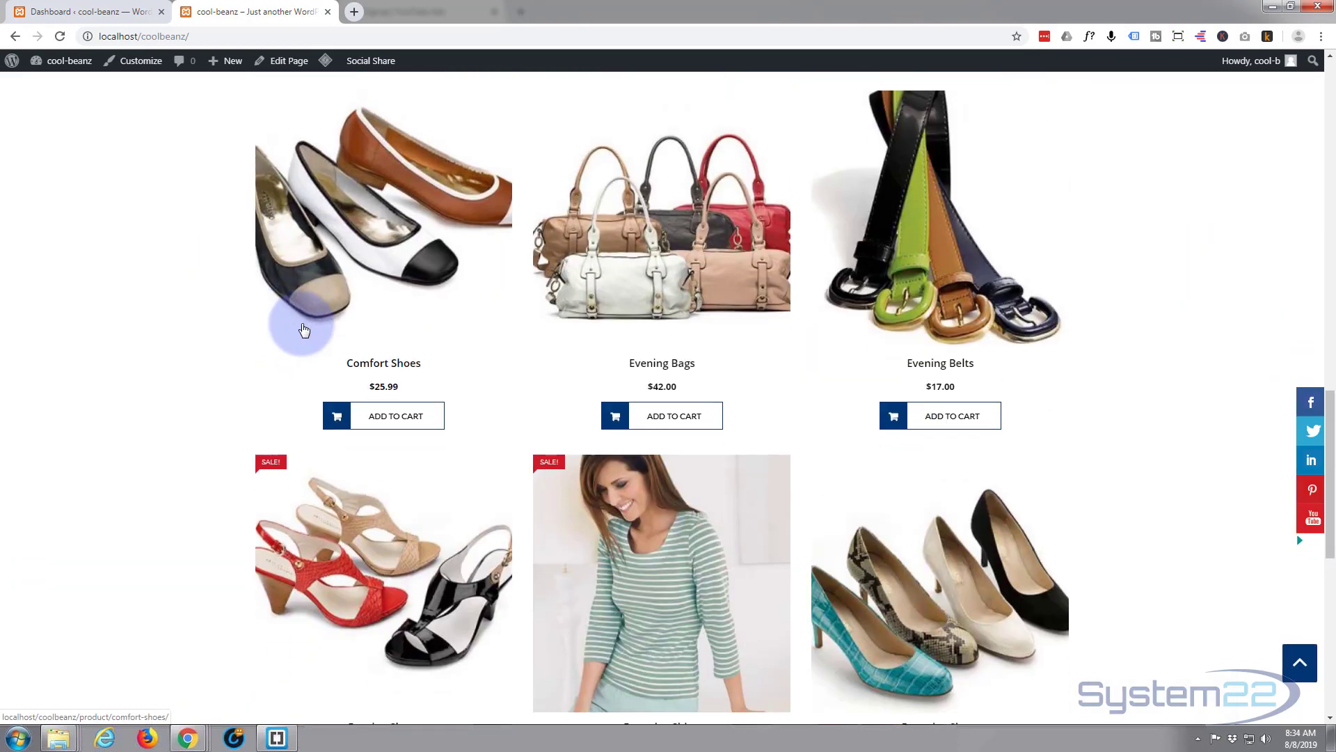
scroll(304, 330, down, 5)
scroll(304, 332, up, 2)
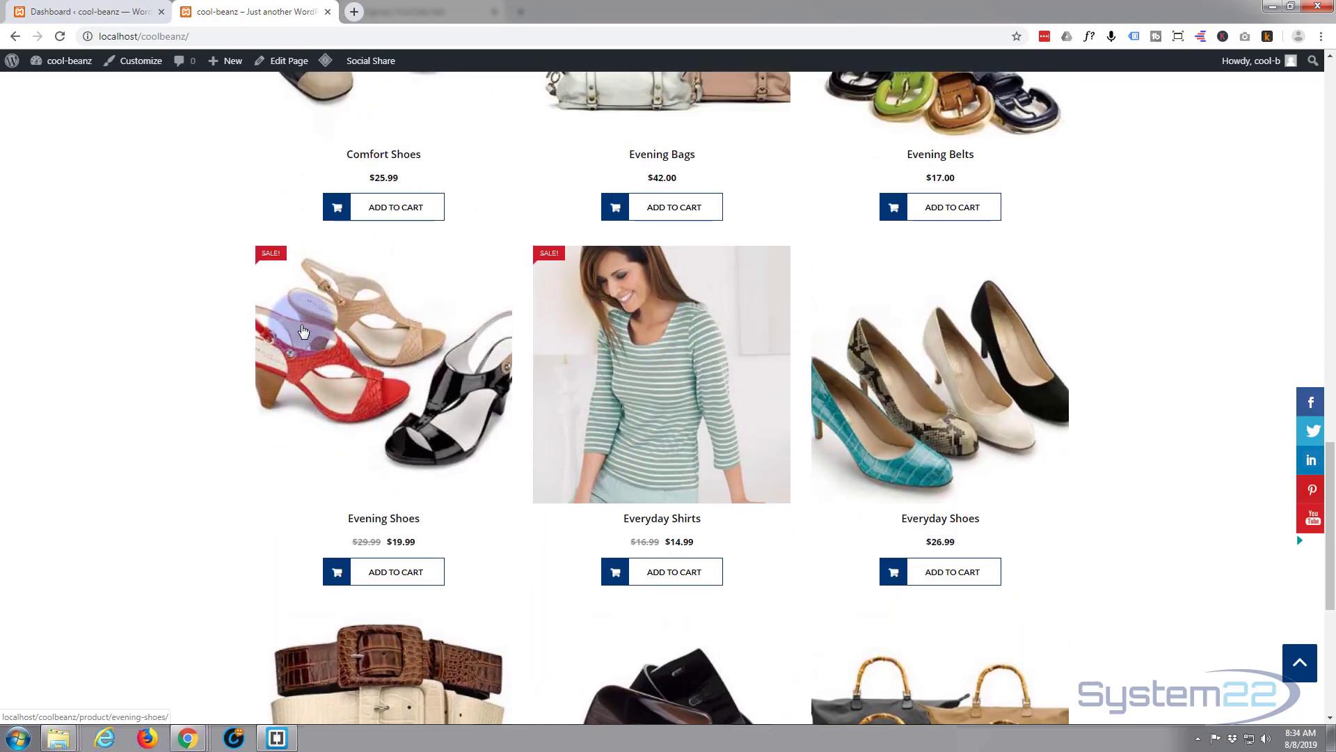
scroll(304, 330, up, 13)
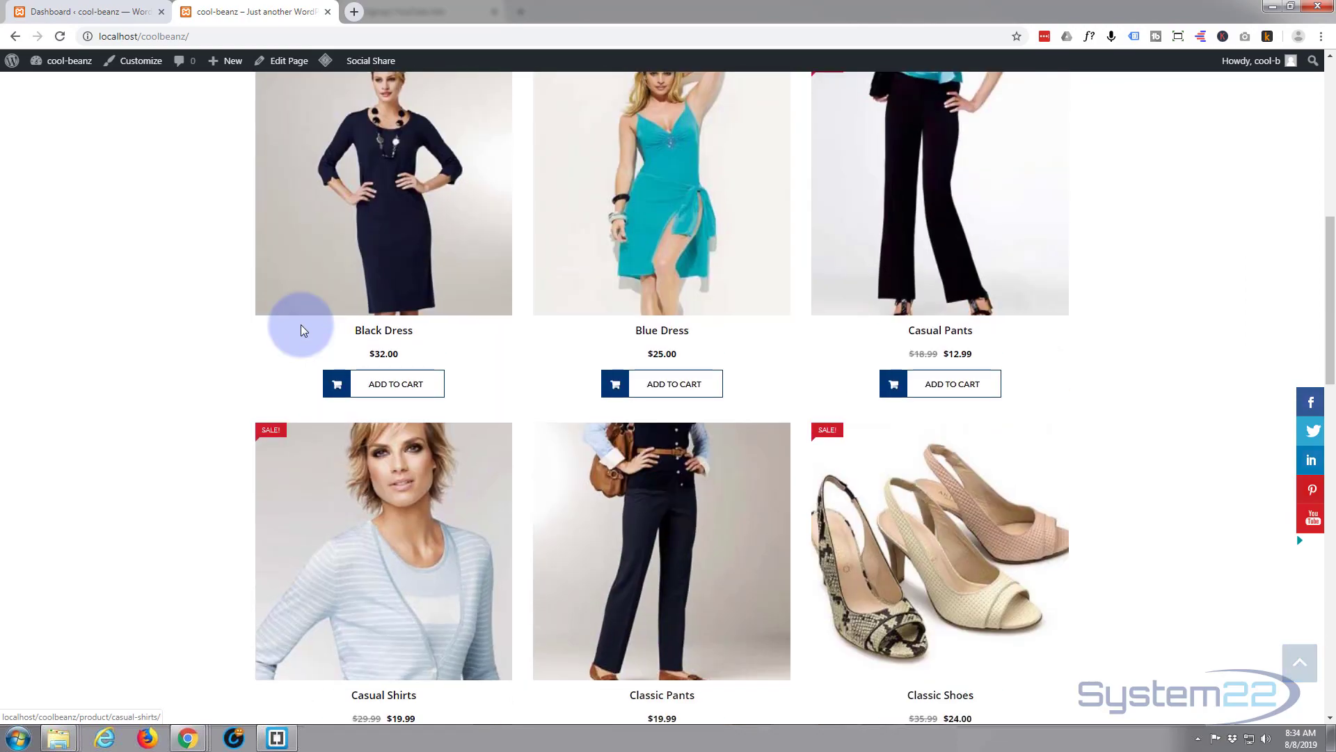
scroll(300, 326, up, 9)
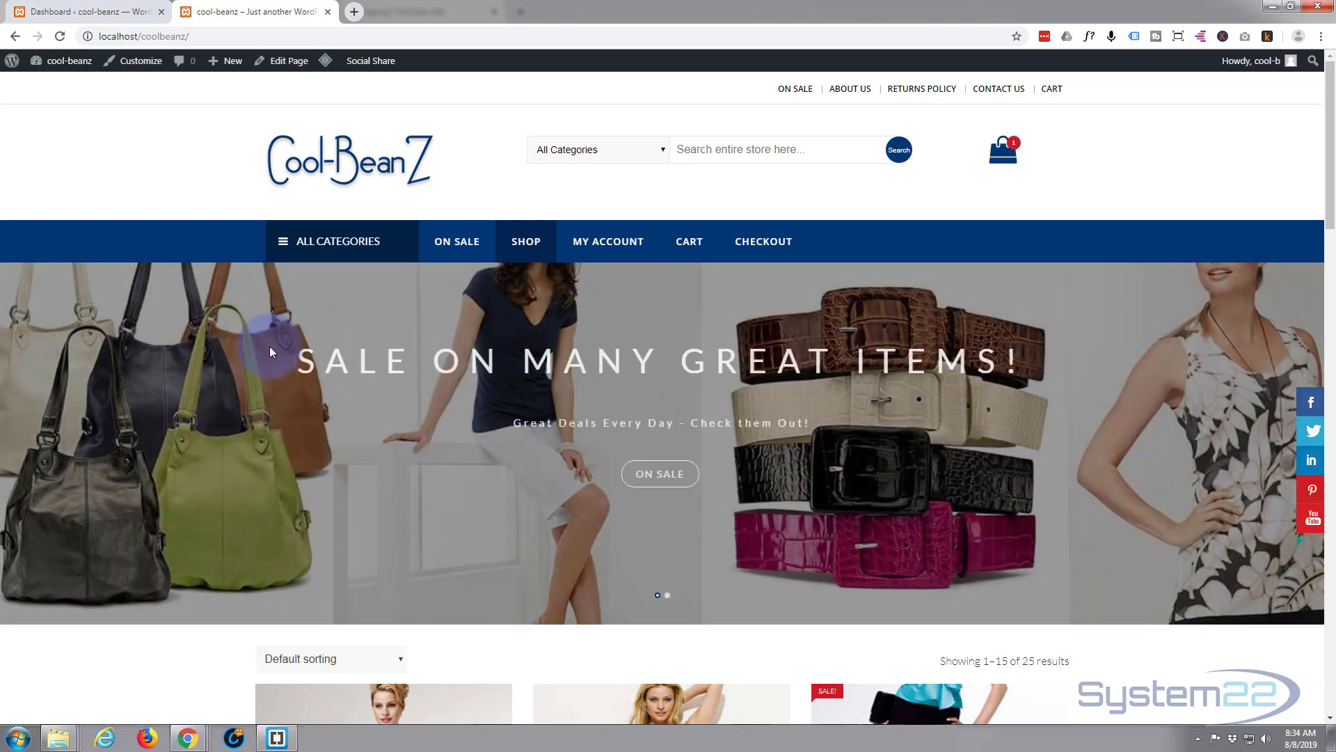
scroll(270, 345, down, 7)
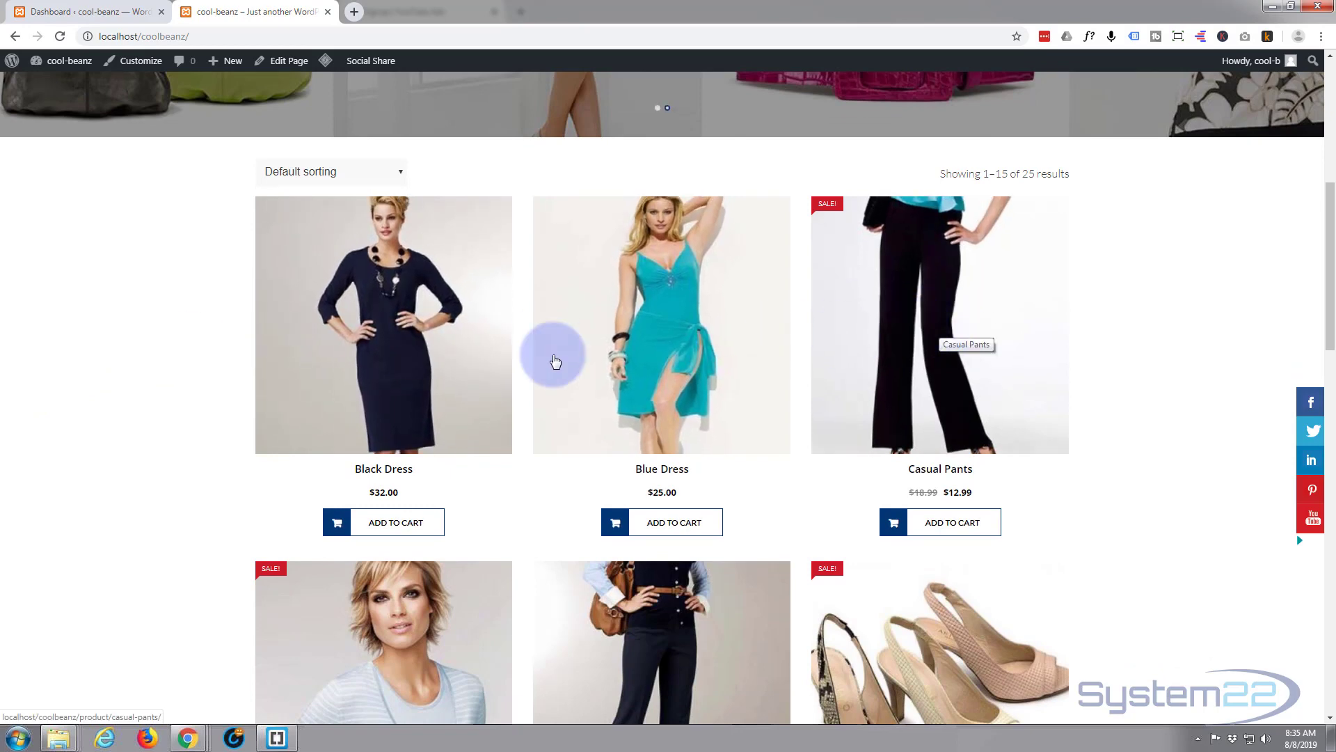
scroll(145, 421, up, 2)
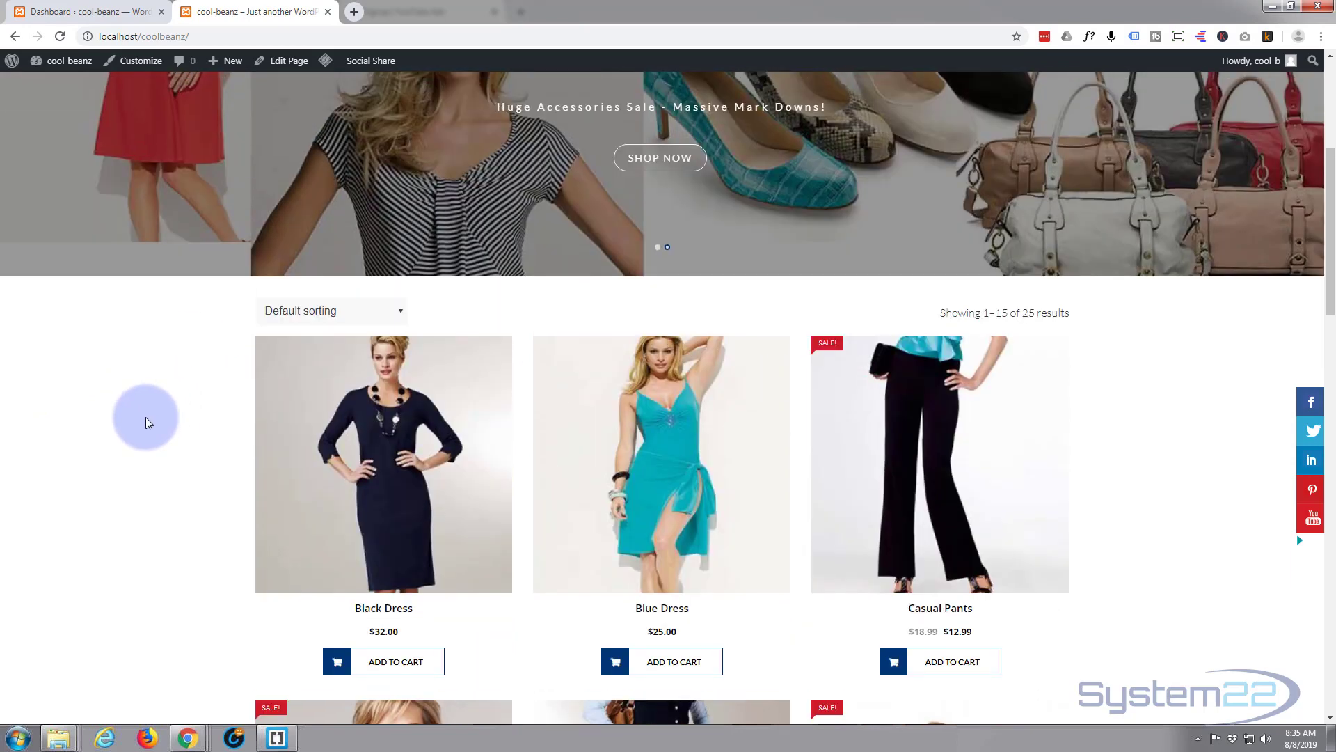
scroll(144, 418, up, 5)
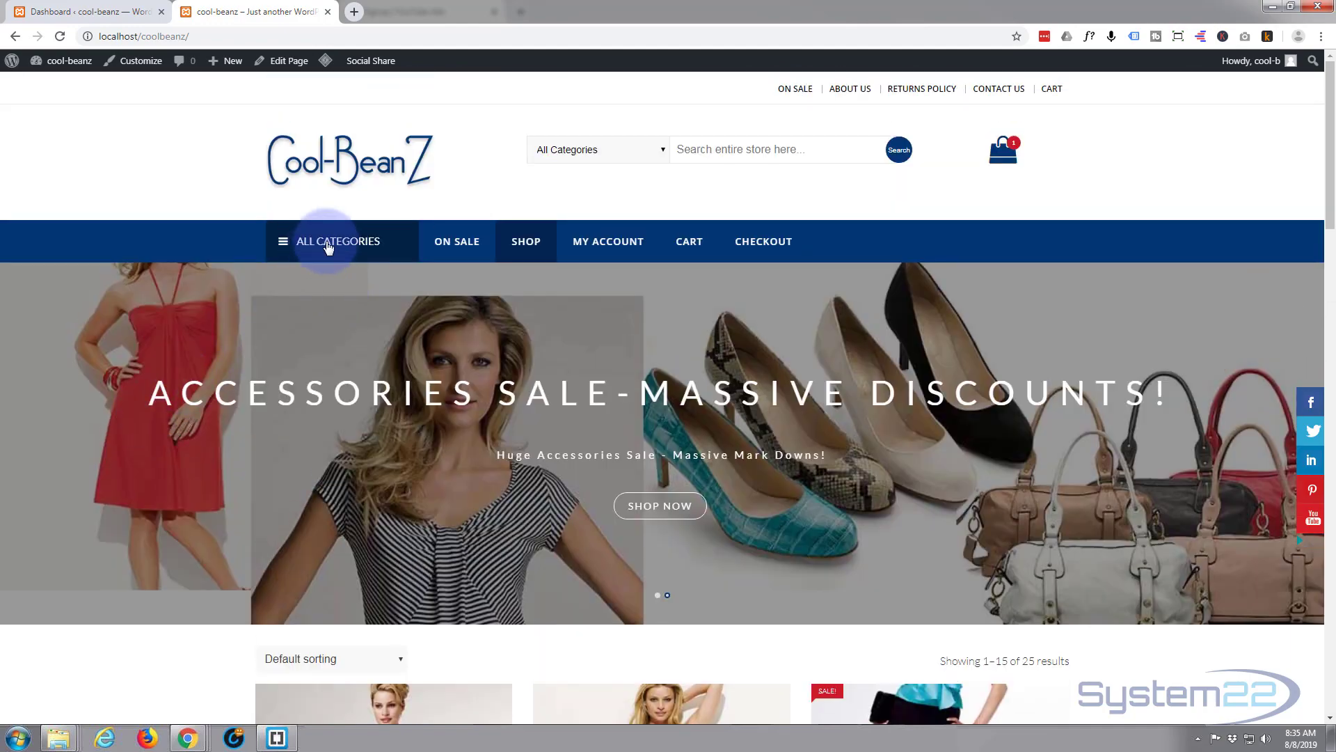
View the Bags product category and the Shirts category of the store.
click(327, 245)
click(307, 354)
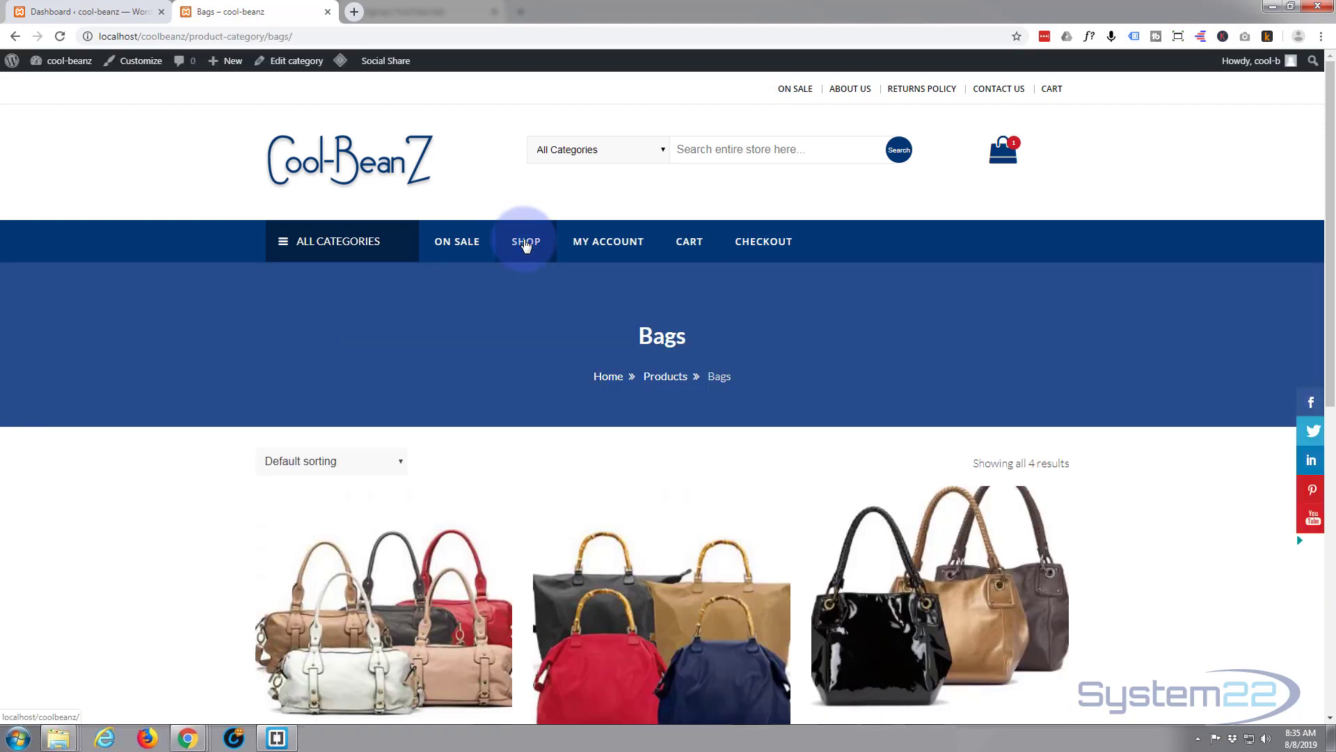
click(382, 252)
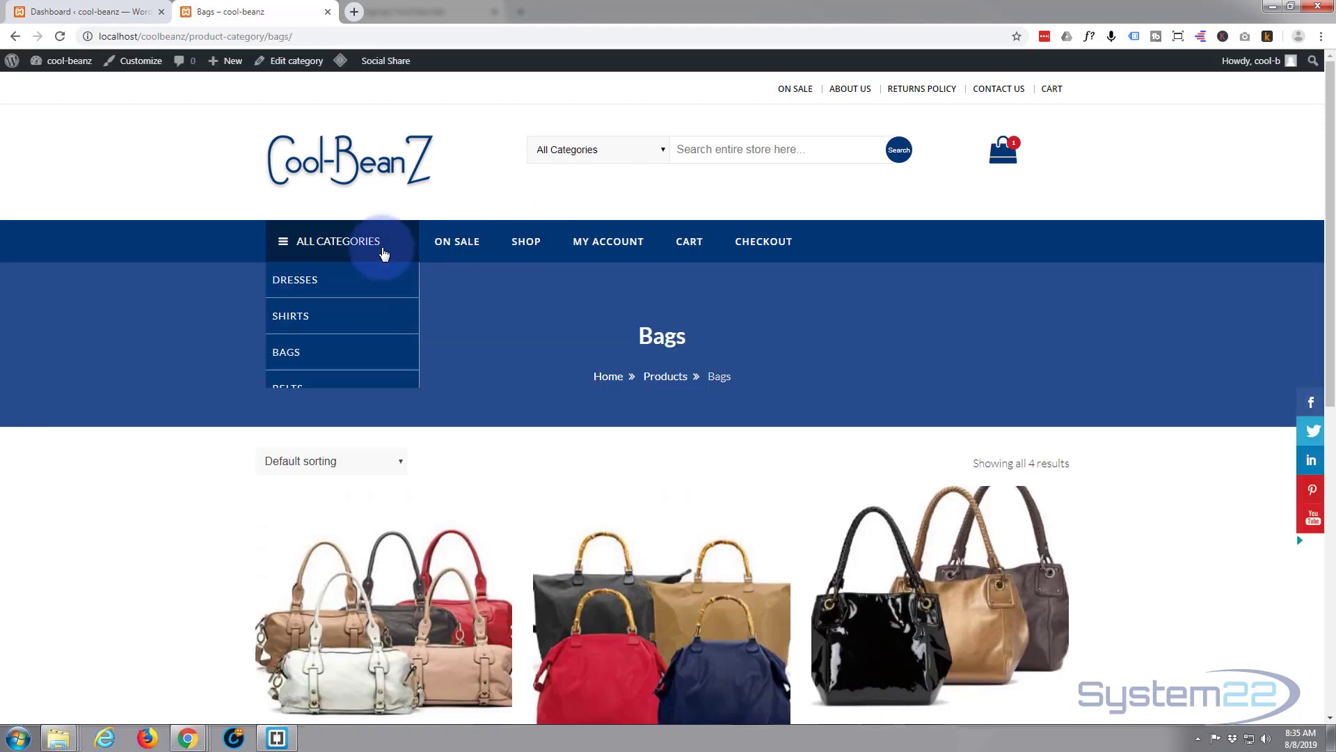
click(298, 317)
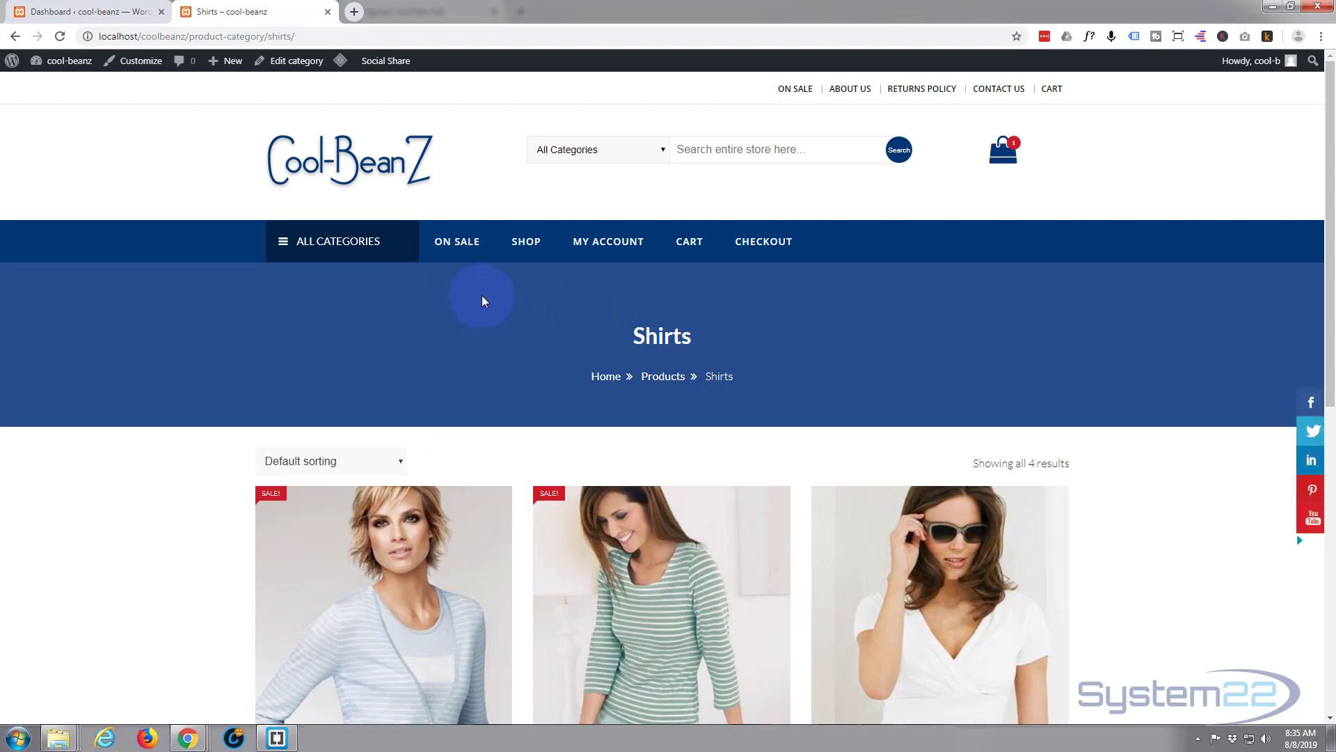
Open the About us page and review its storefront image, staff profiles and mission statement.
click(851, 93)
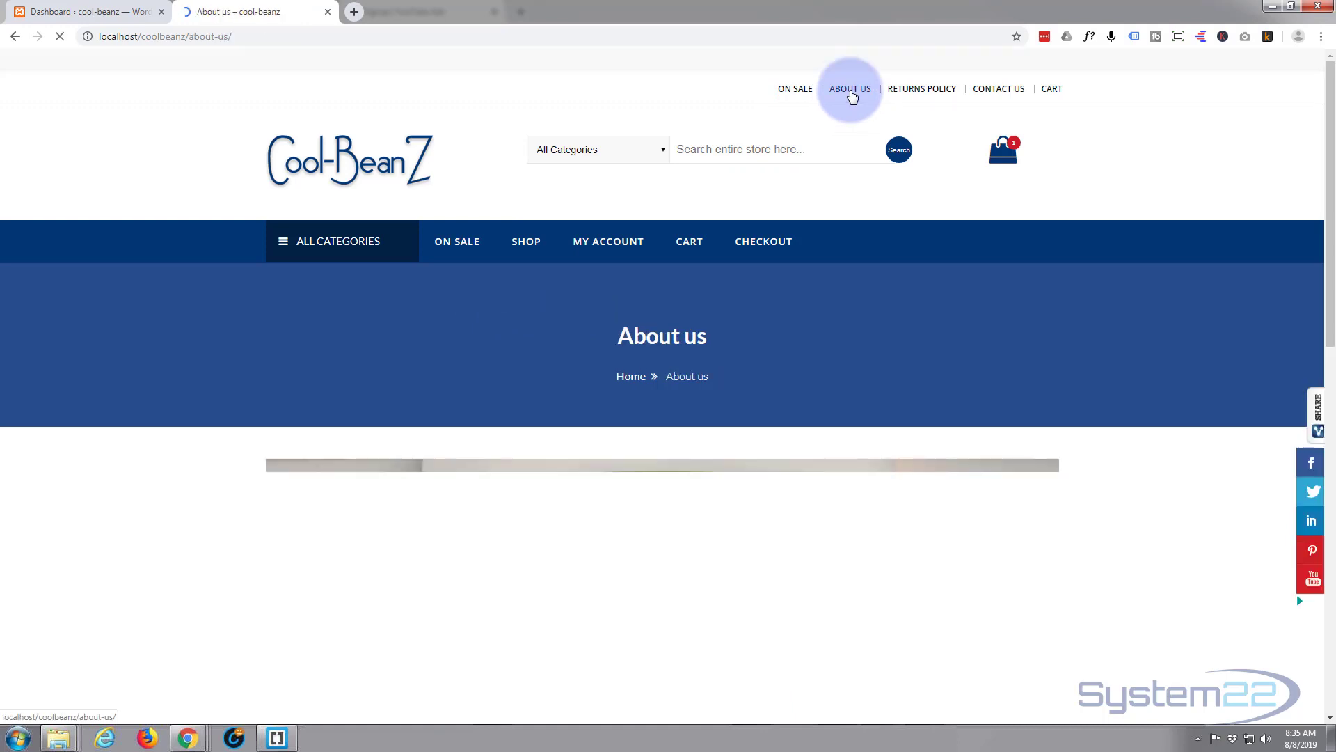
scroll(641, 291, down, 6)
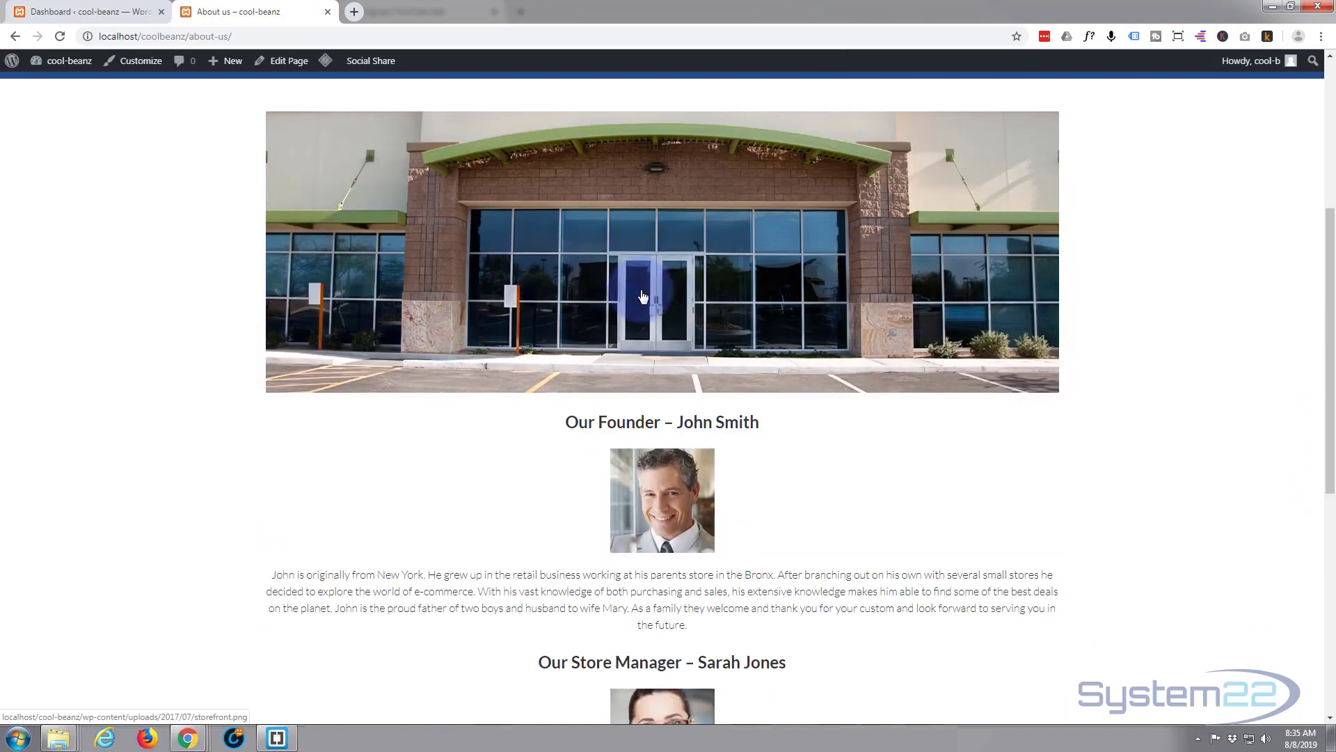
scroll(641, 291, down, 6)
scroll(640, 291, up, 5)
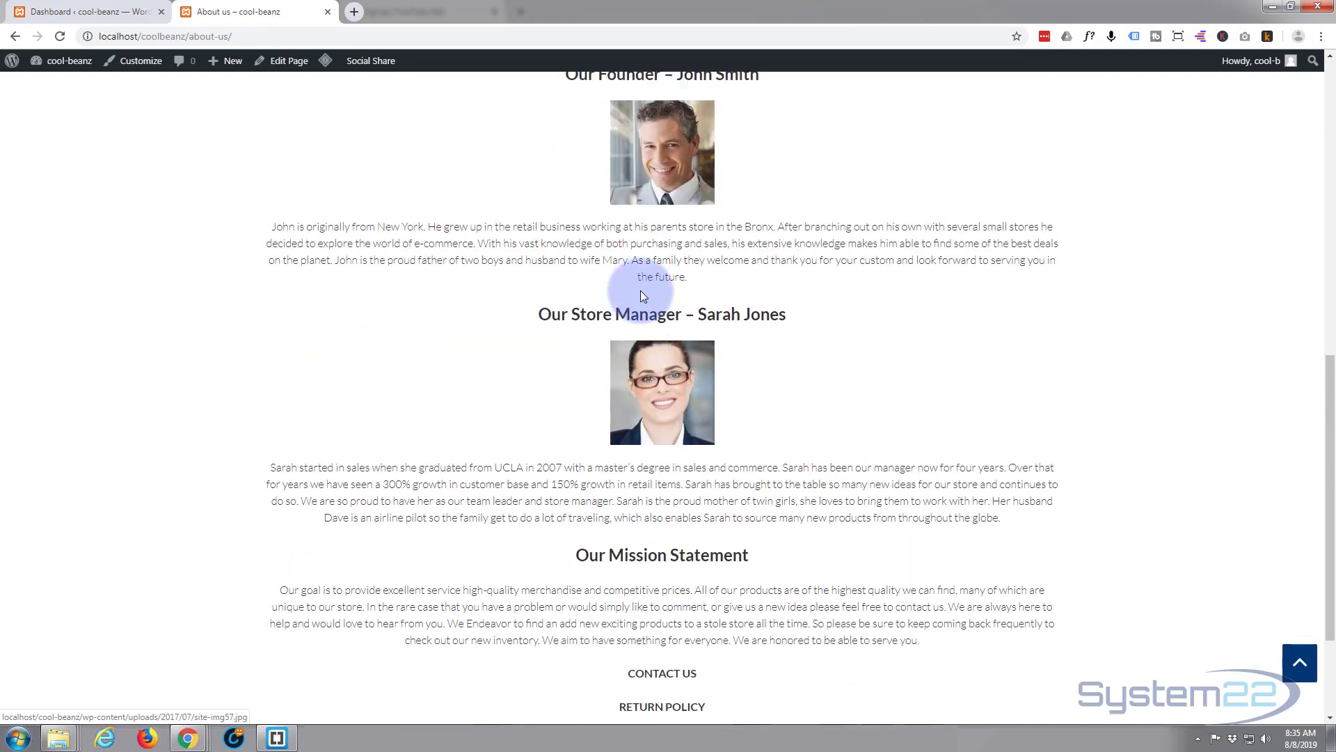
scroll(640, 291, up, 7)
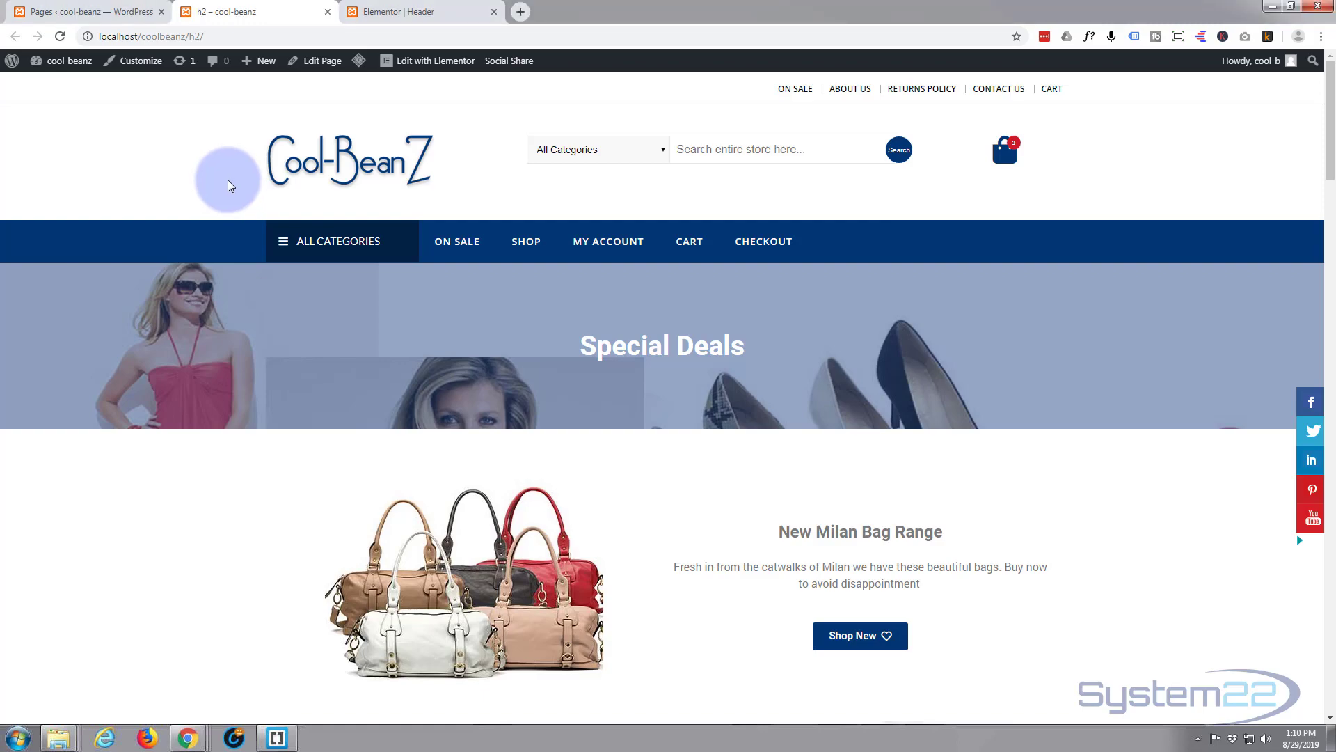
Review the published h2 page from the Special Deals header to the progress bars near its end.
scroll(228, 183, down, 1)
scroll(227, 183, down, 15)
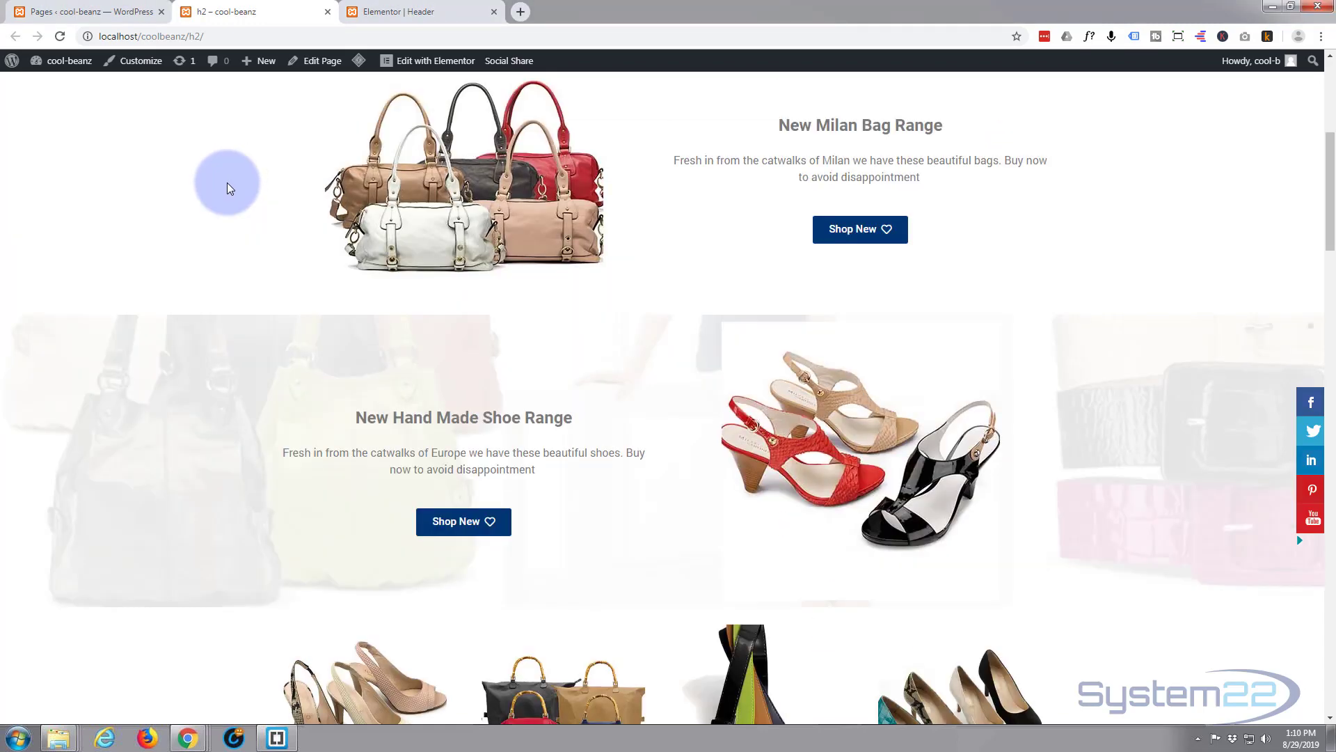
scroll(227, 185, down, 15)
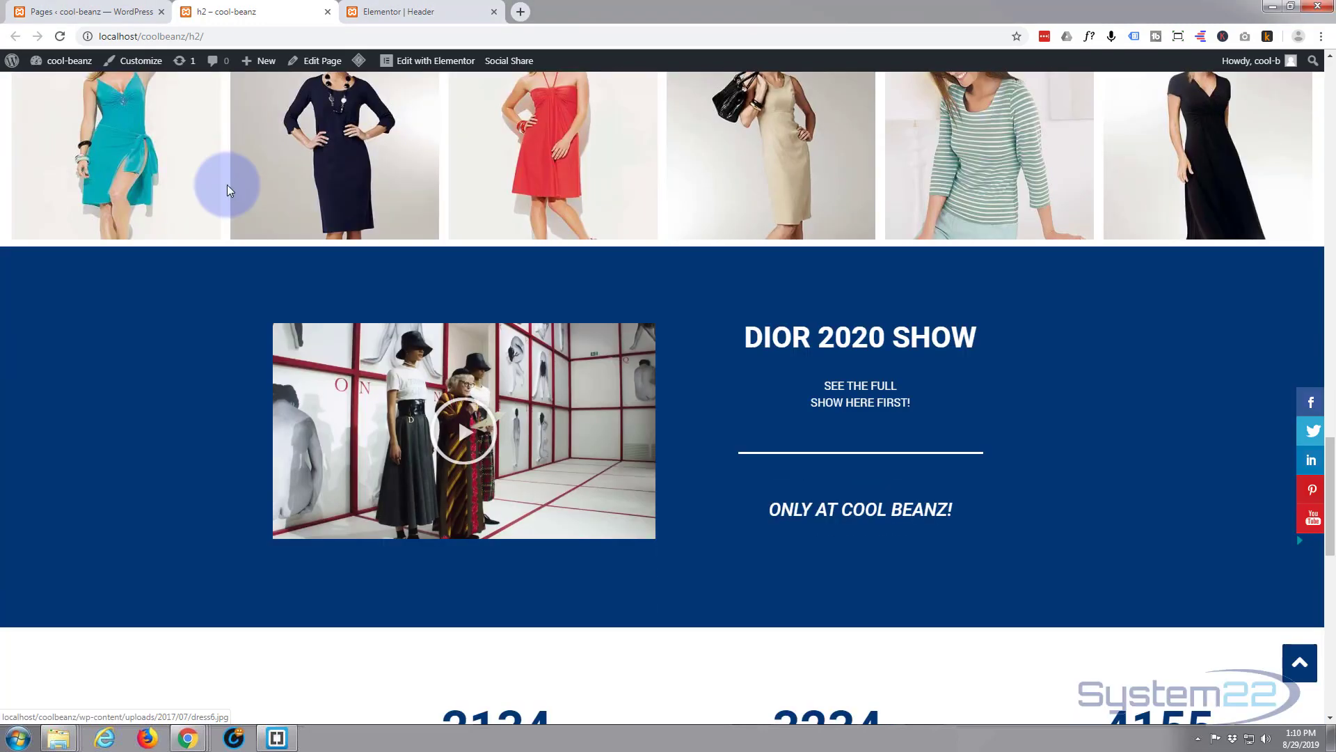
scroll(226, 185, down, 2)
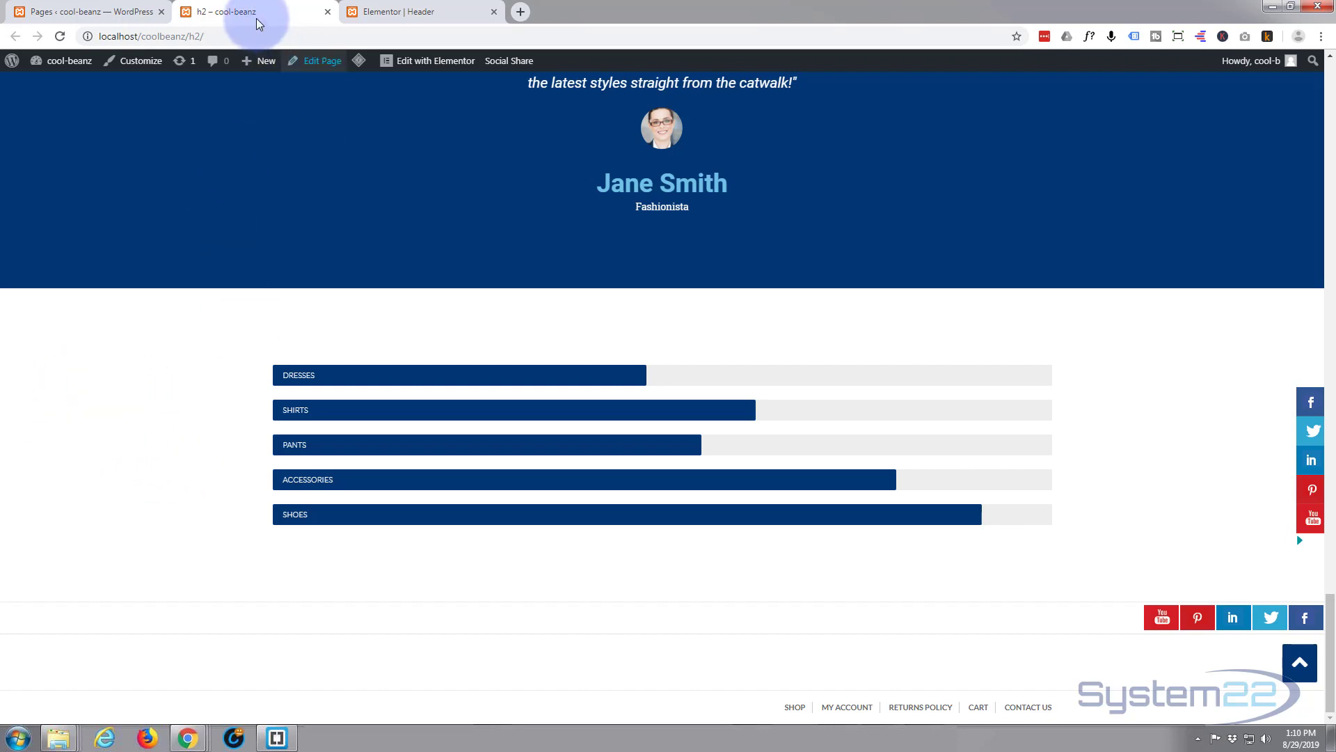
Switch to the Header page open in Elementor and add a single-column section below the testimonial section.
click(375, 13)
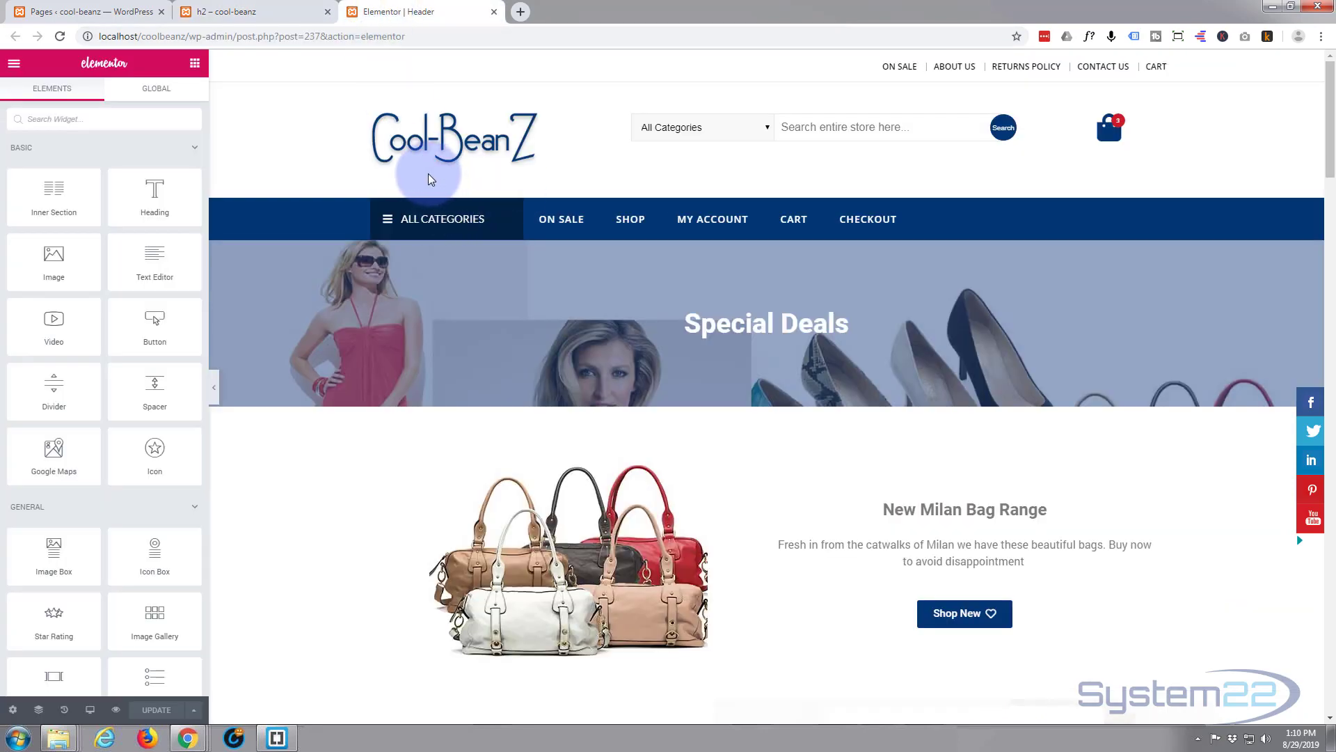
scroll(324, 132, down, 10)
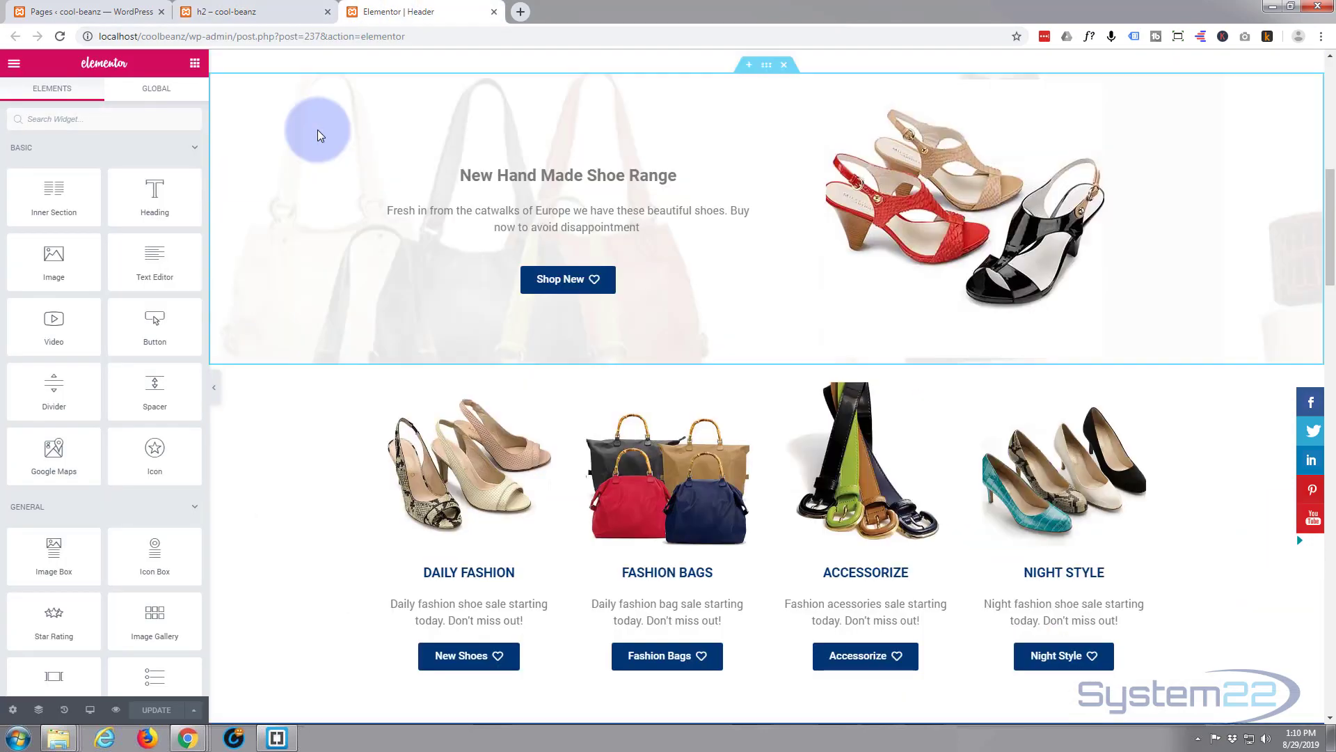
scroll(318, 130, down, 5)
scroll(317, 130, down, 4)
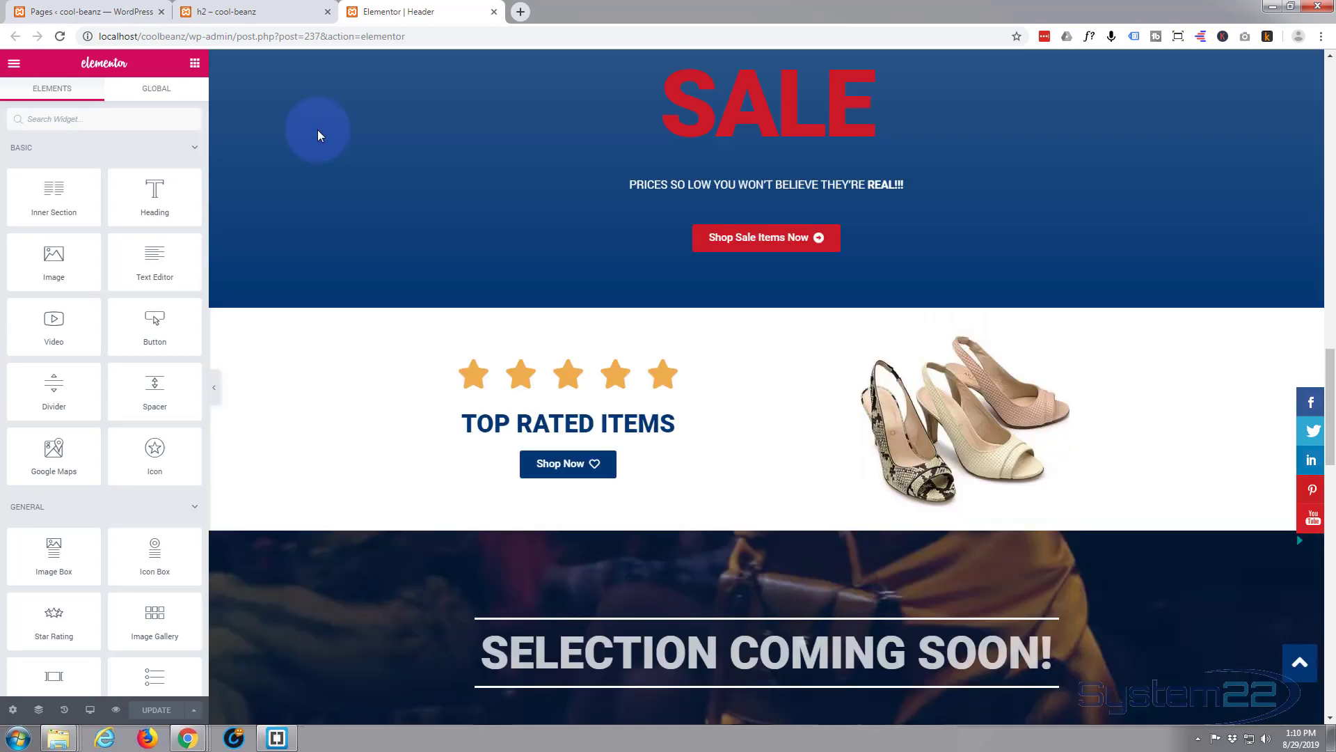
scroll(318, 131, down, 5)
scroll(318, 131, down, 6)
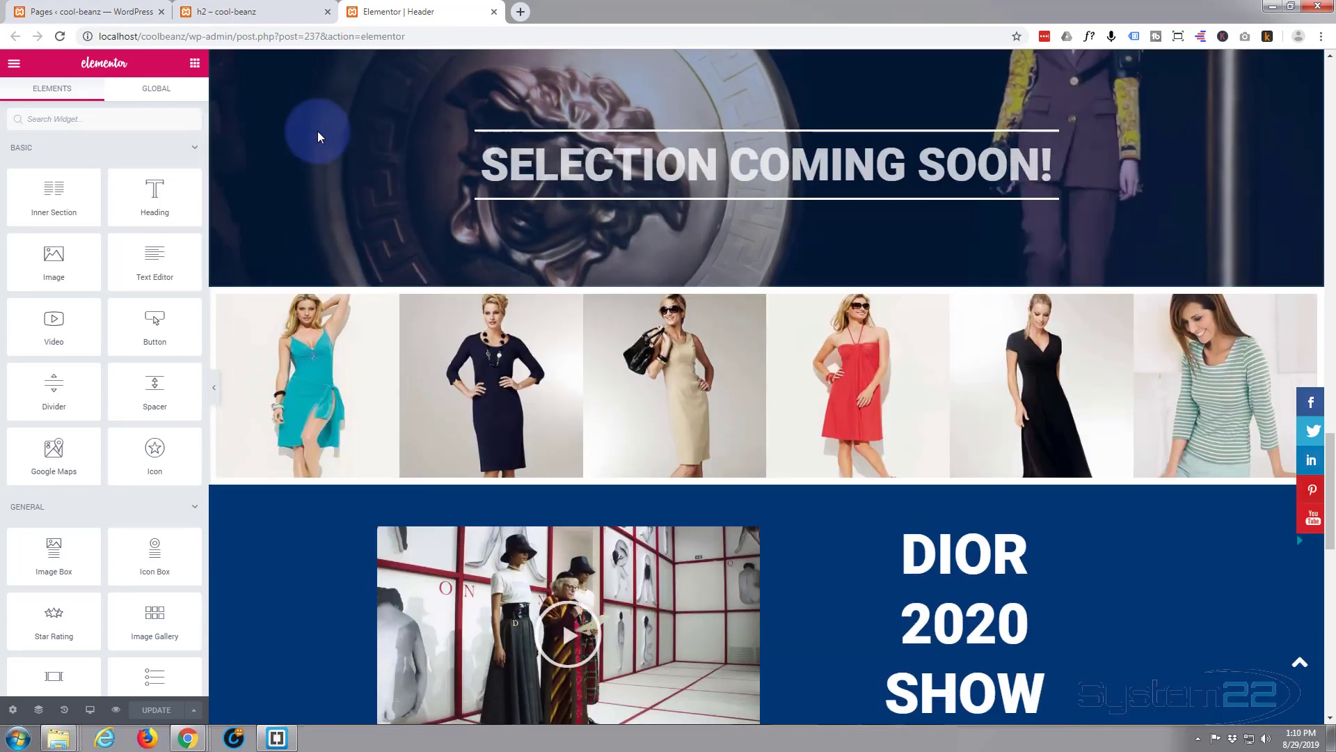
scroll(317, 131, down, 3)
scroll(318, 131, down, 5)
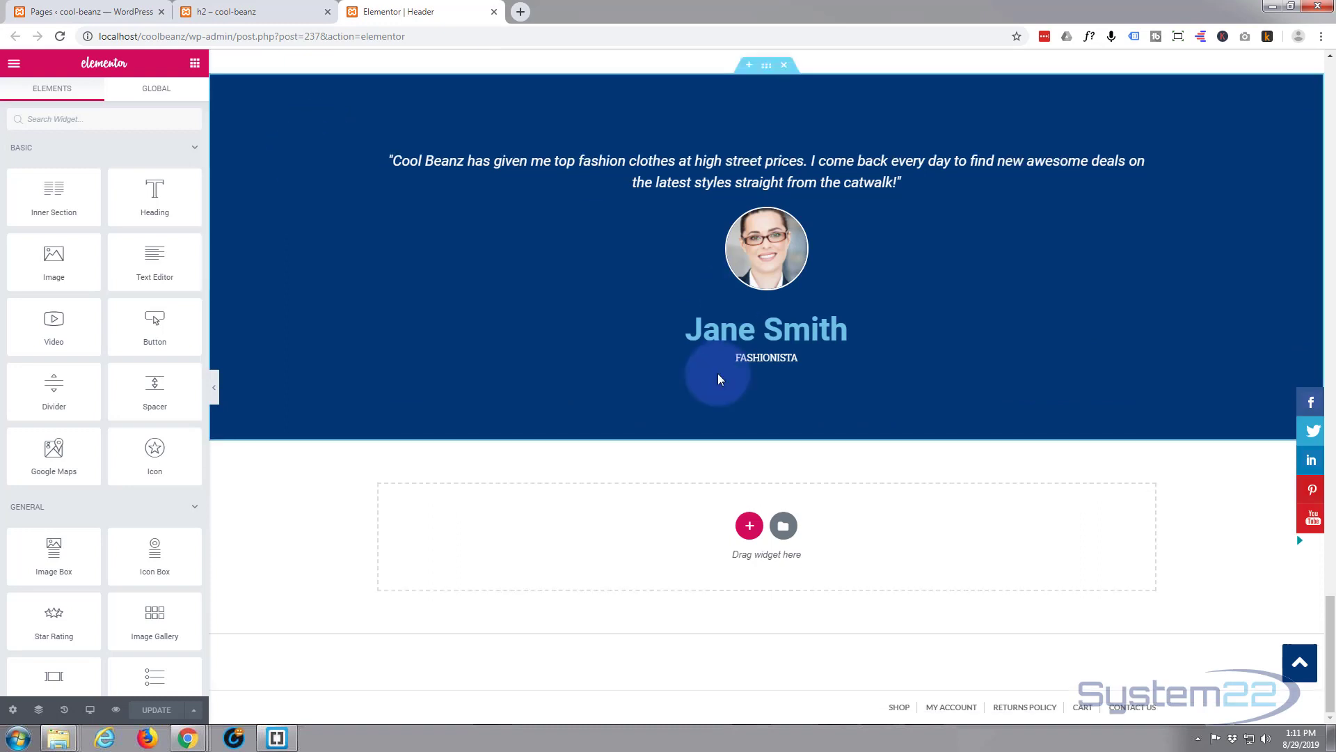
click(747, 528)
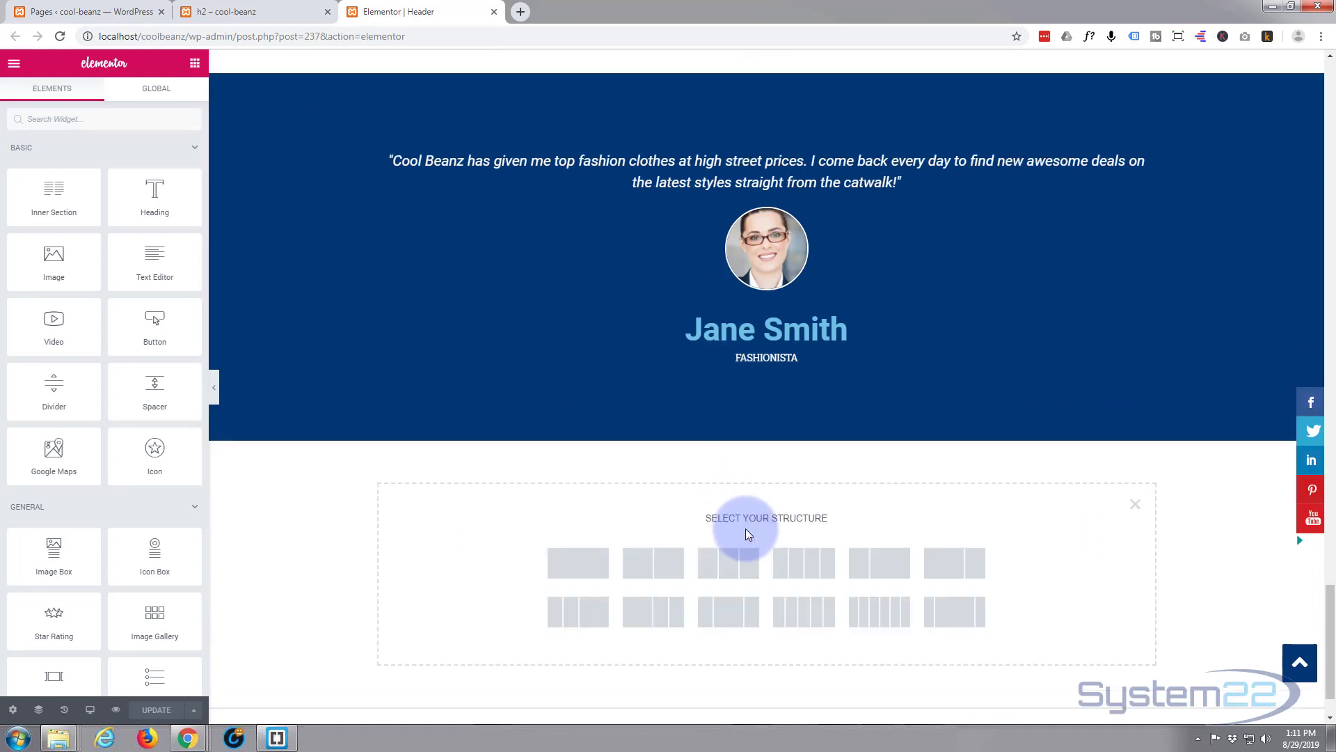
click(581, 566)
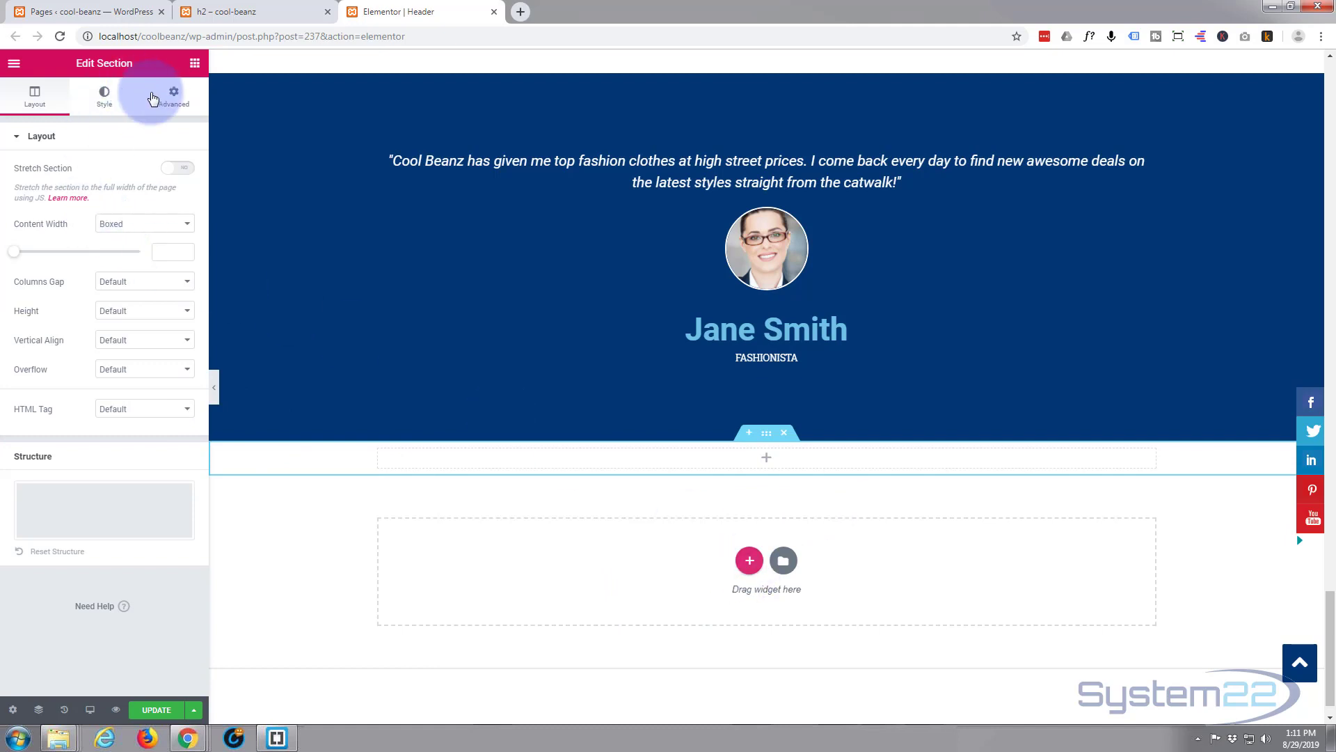
Add a Progress Bar widget to the new empty section below the testimonial.
click(195, 64)
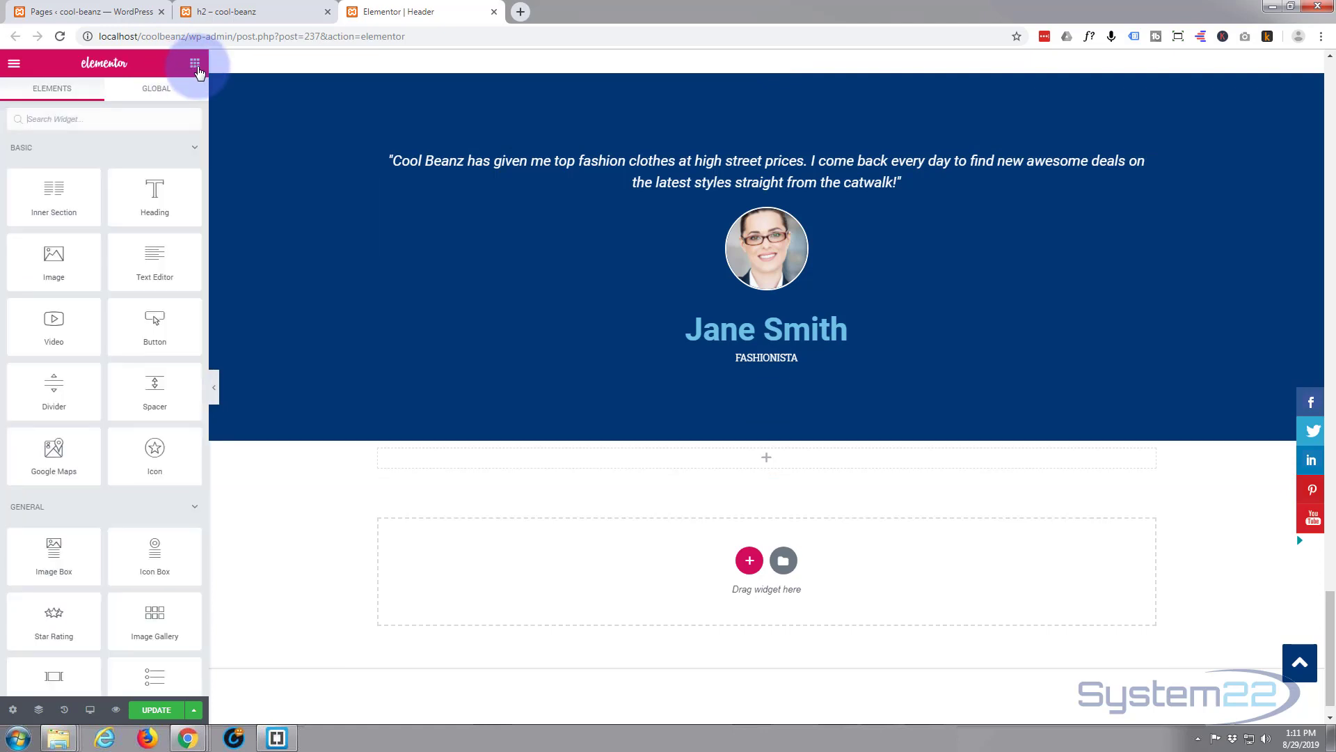
scroll(109, 332, down, 4)
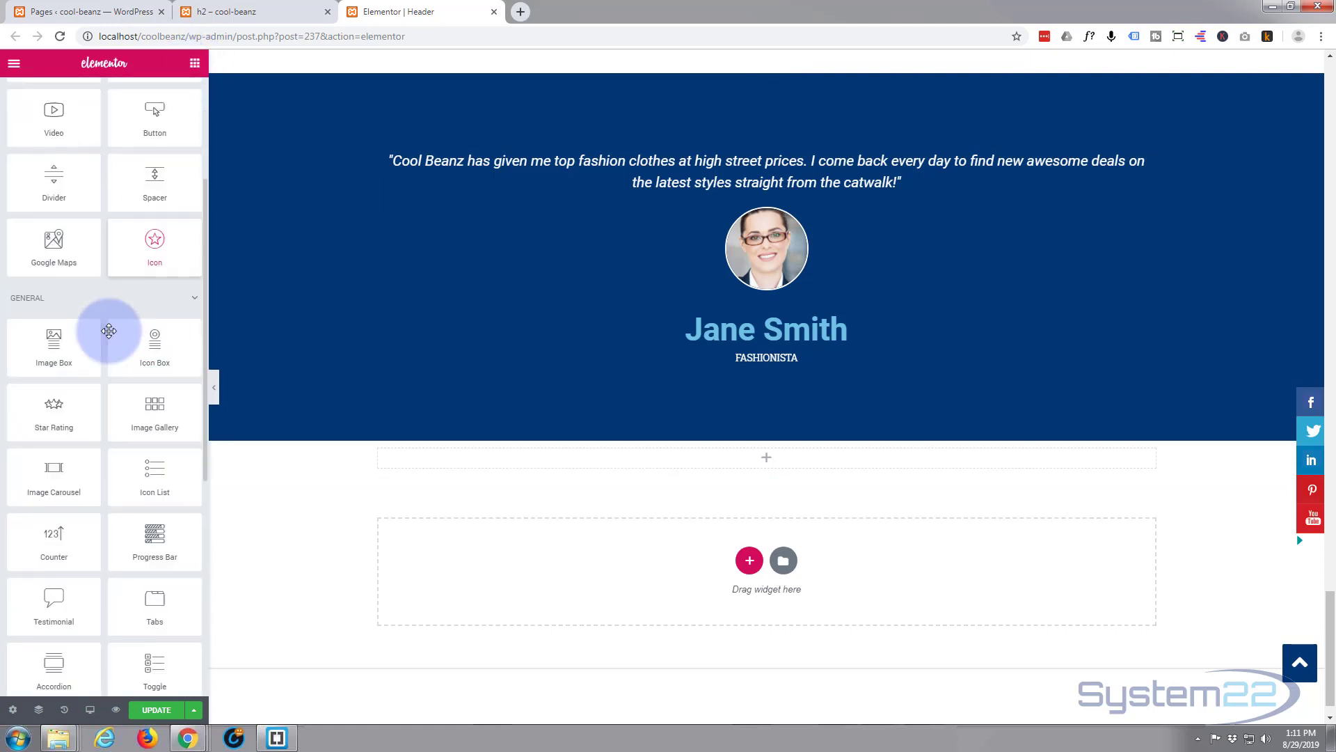
scroll(109, 329, down, 1)
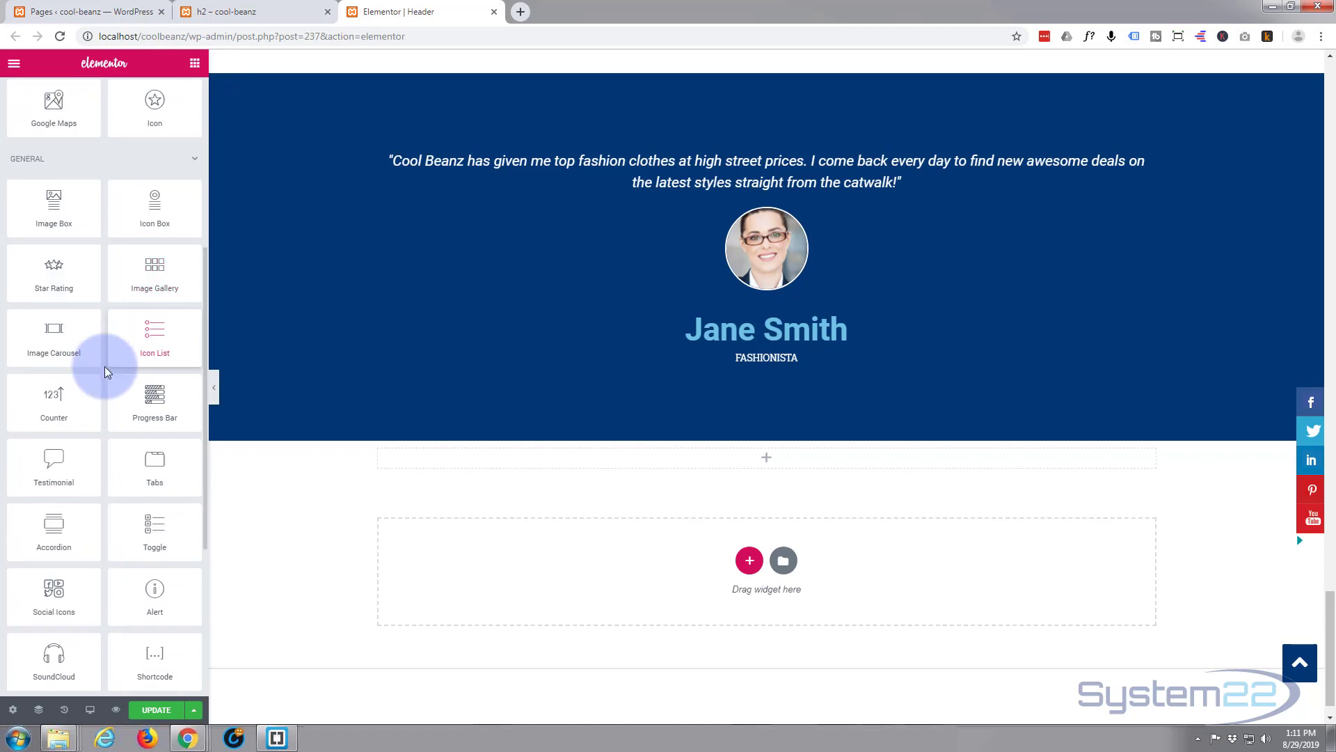
drag(155, 403, 636, 467)
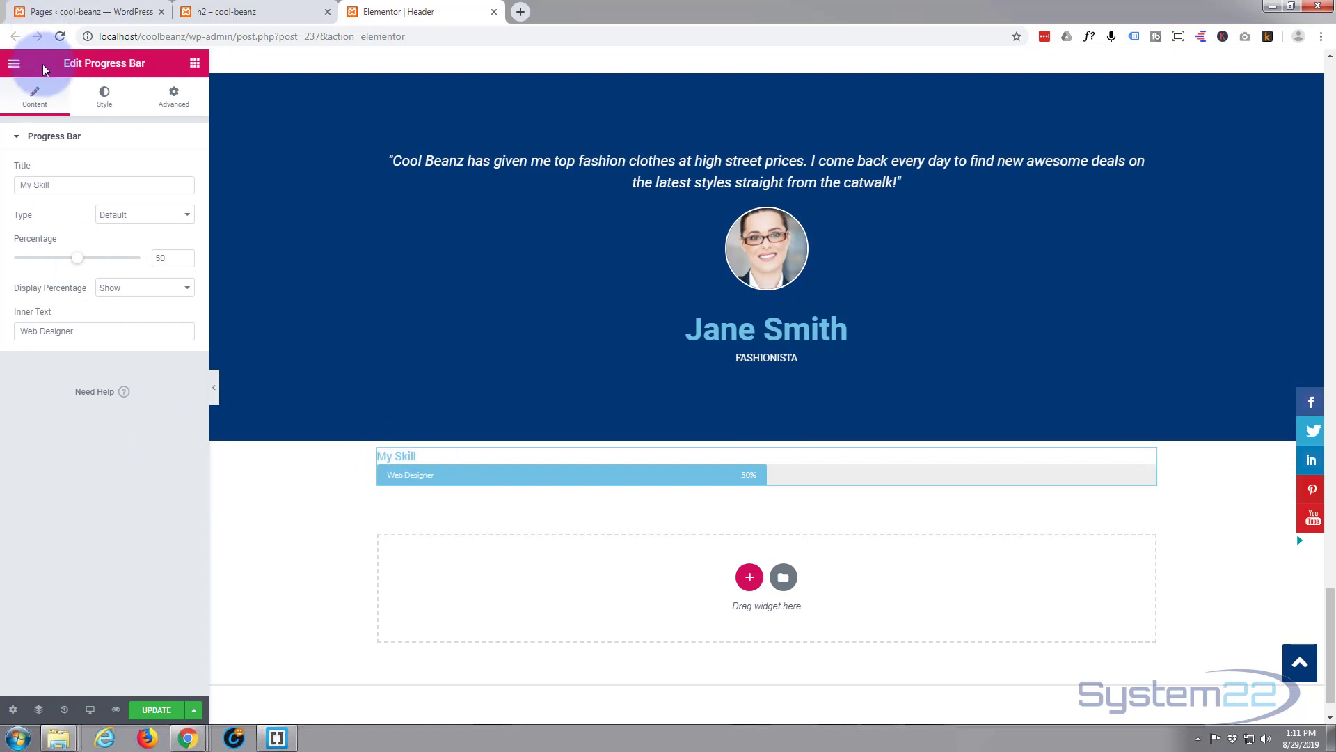
Clear the progress bar's title and set its inner text to DRESEES.
drag(56, 182, 1, 182)
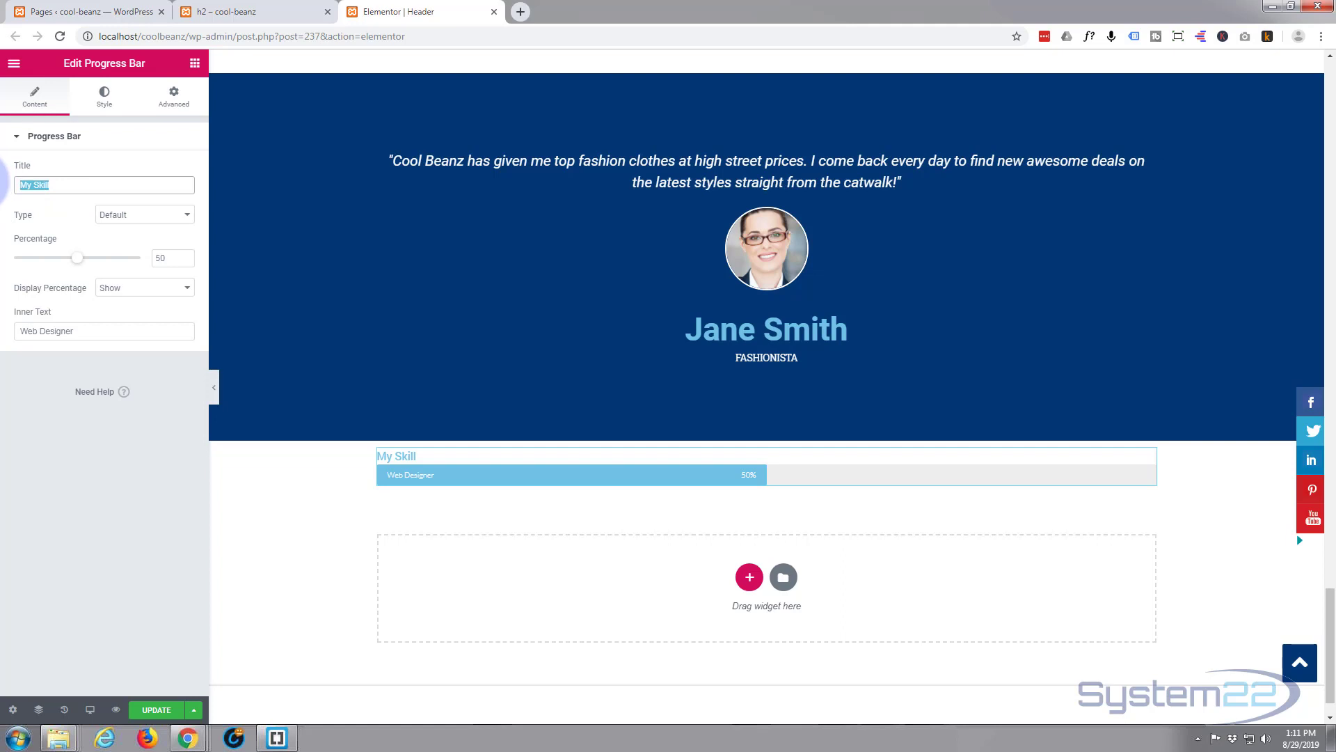
key(BackSpace)
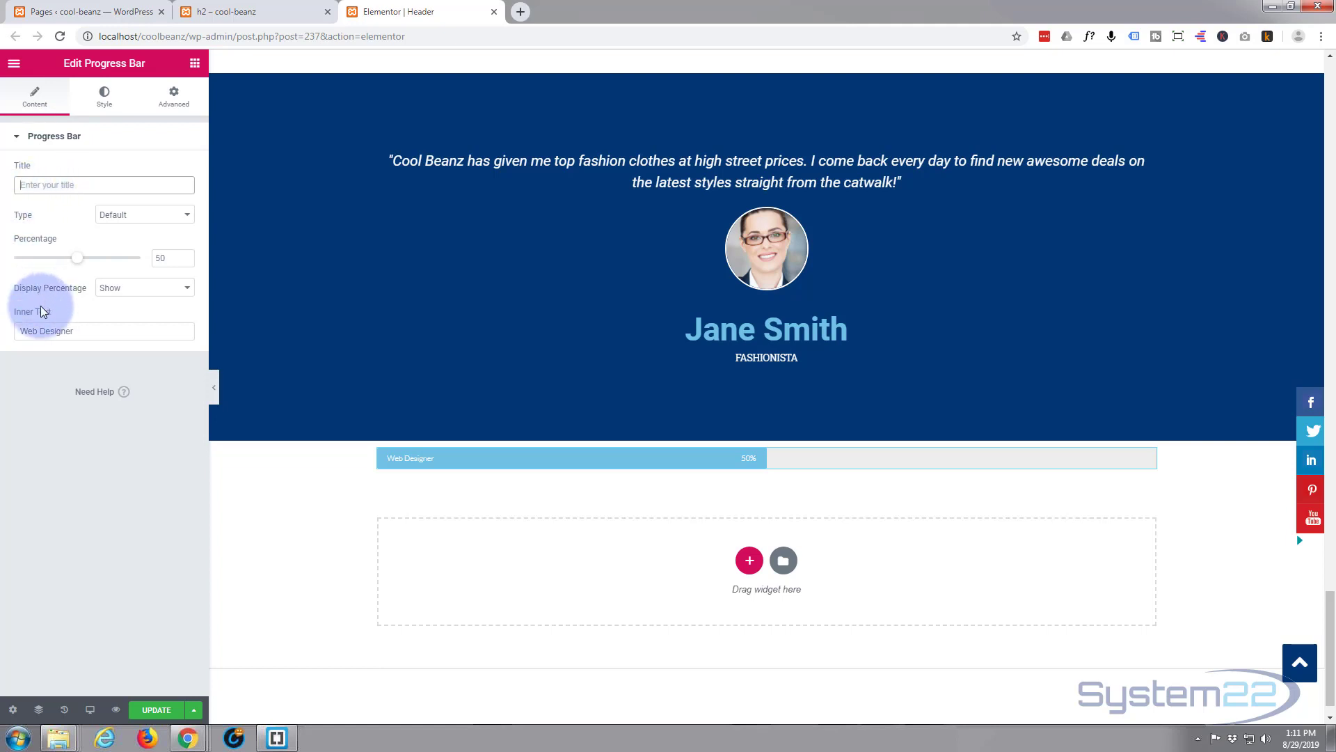
drag(83, 332, 3, 332)
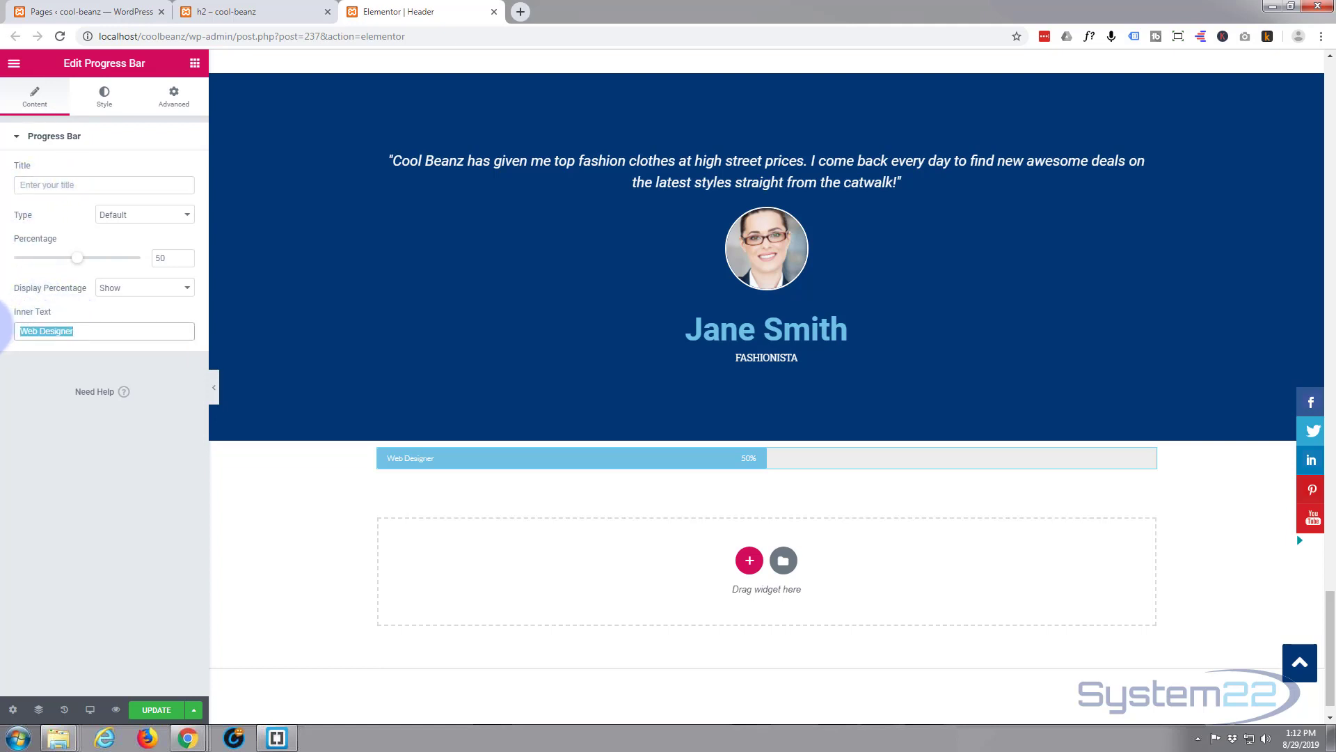
text(DRESEES)
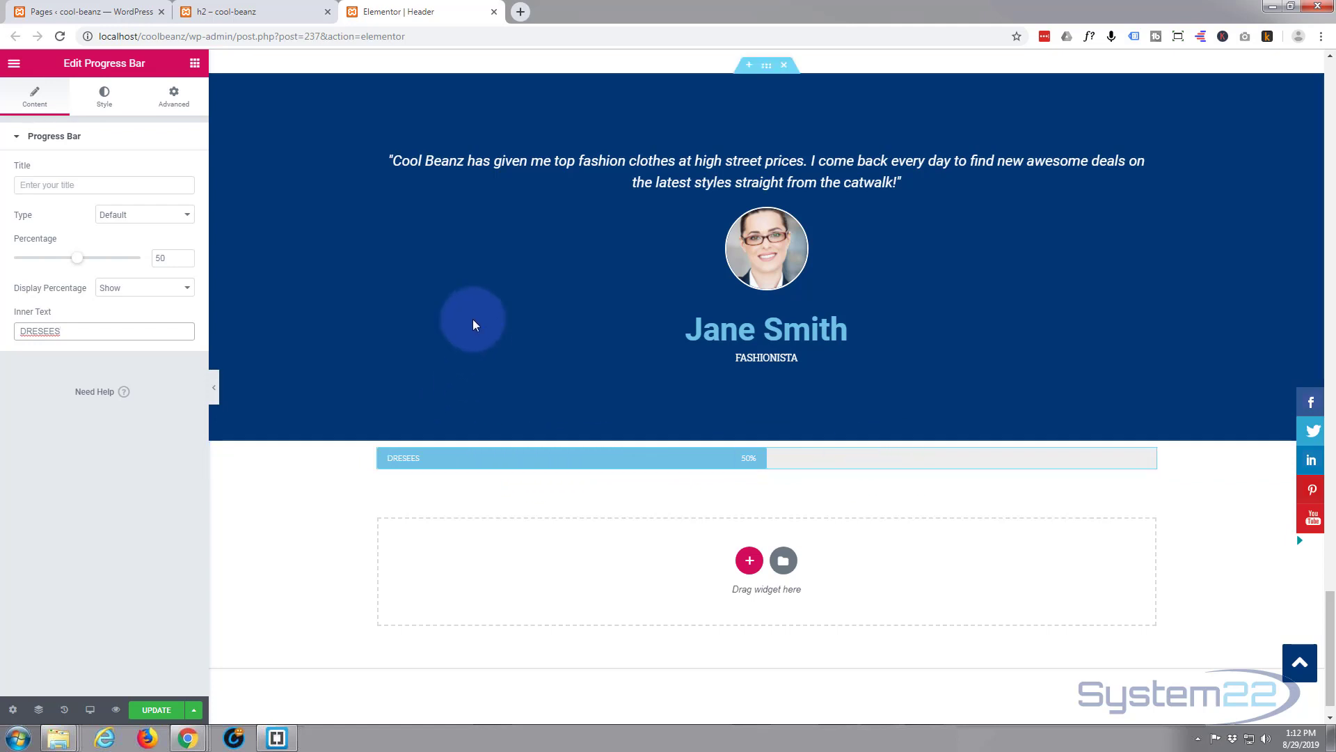
Copy the background colour code of the testimonial section.
click(268, 200)
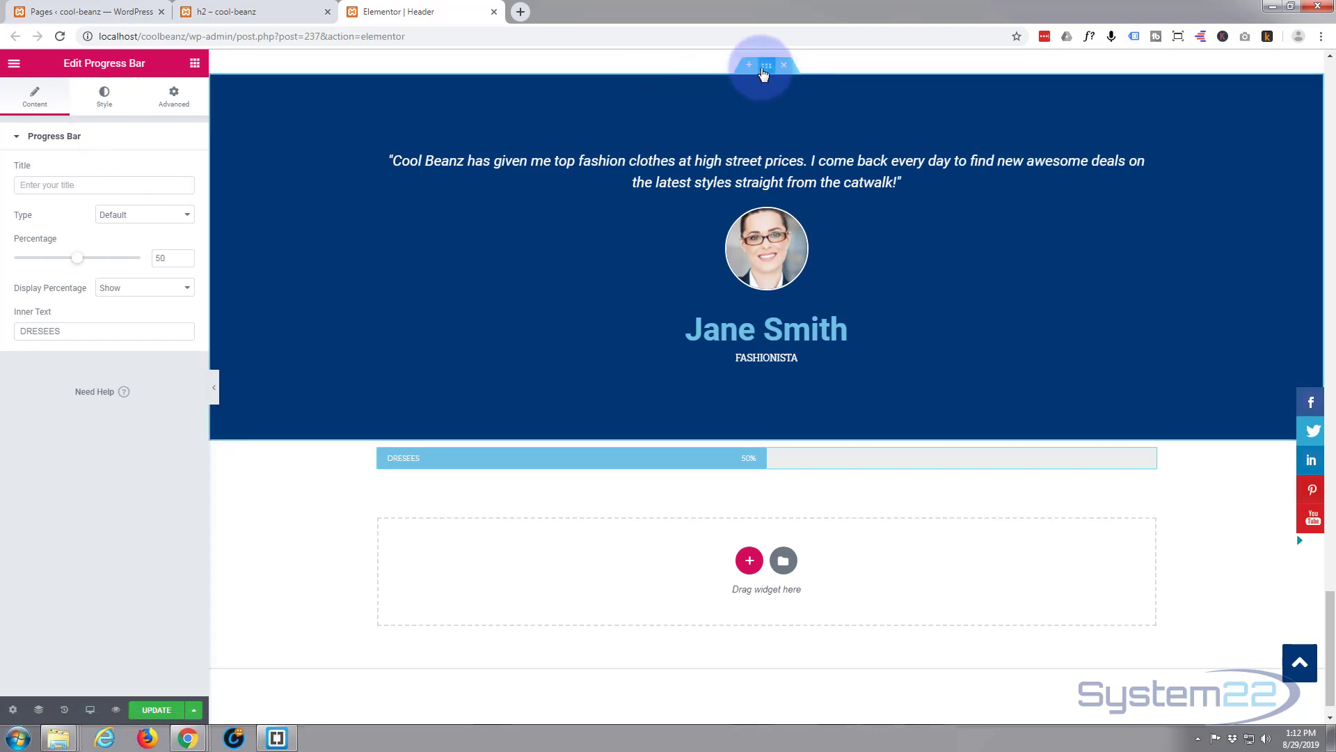
click(764, 72)
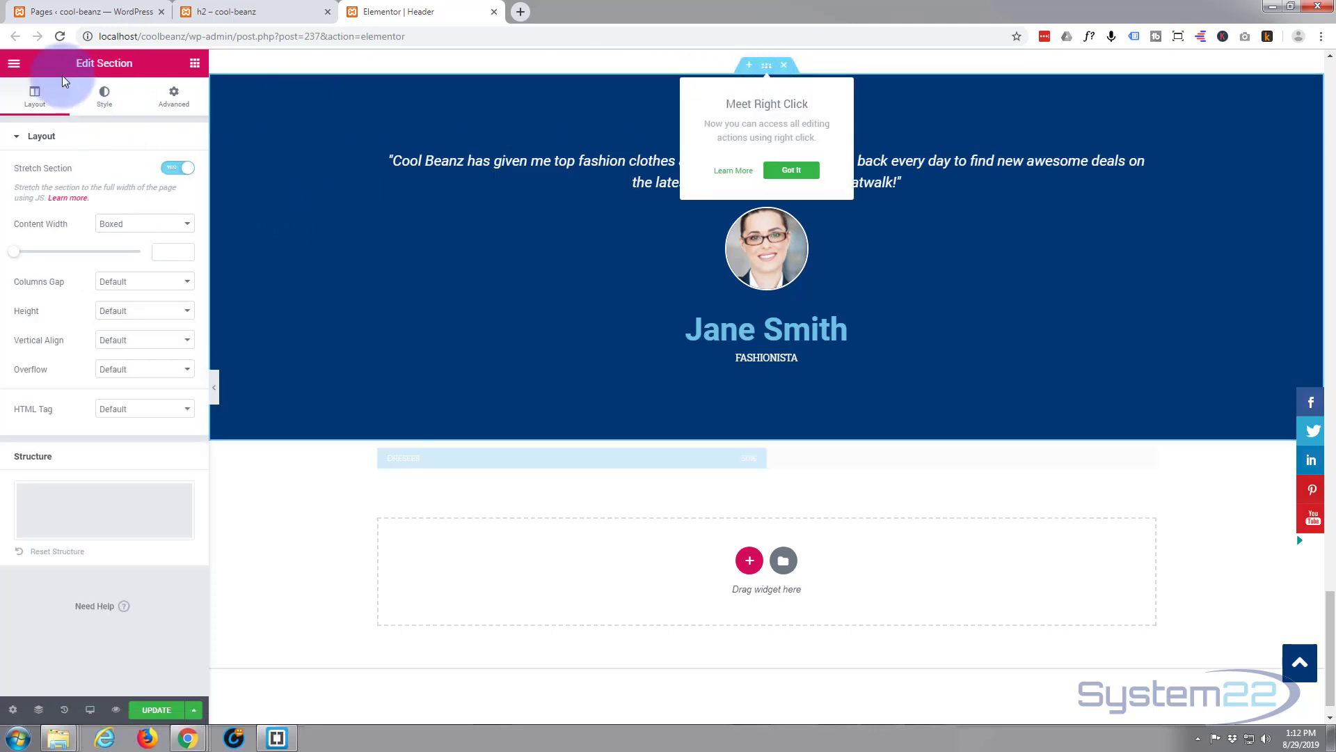
click(104, 101)
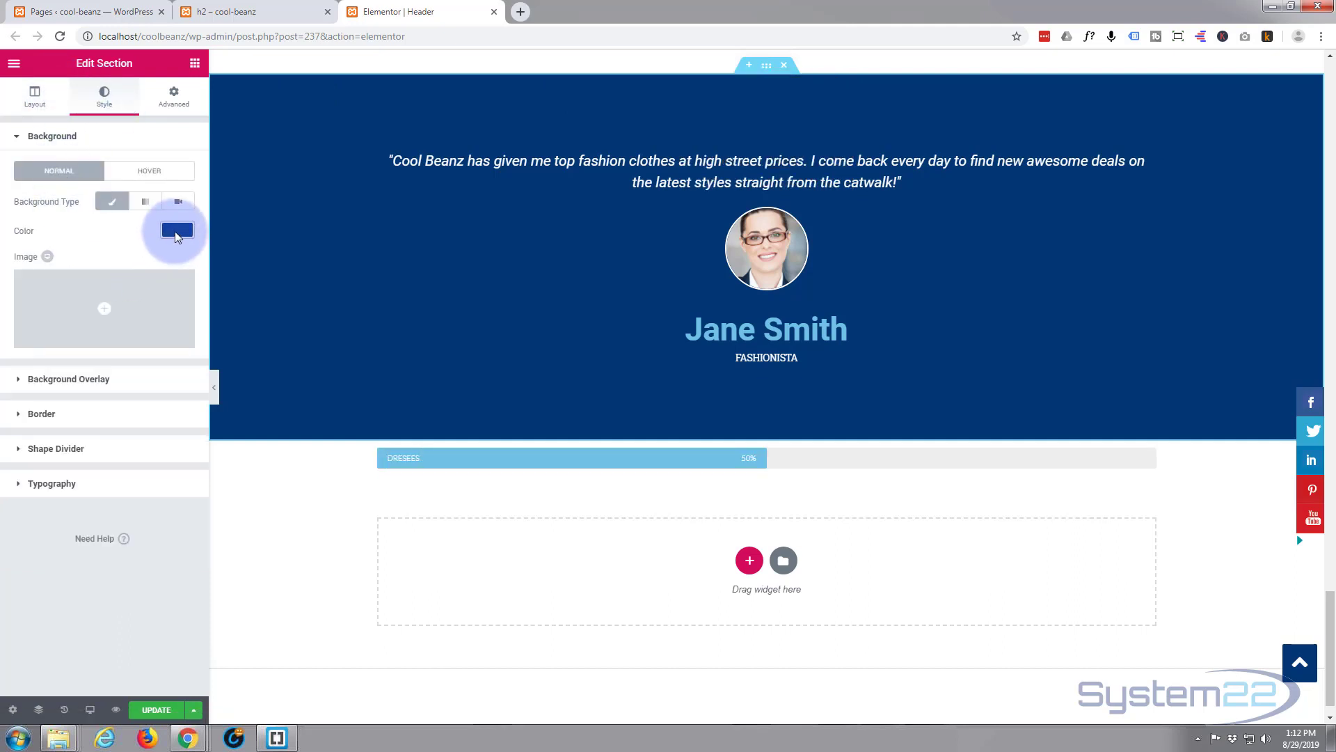
click(176, 231)
drag(82, 230, 6, 230)
key(ctrl+c)
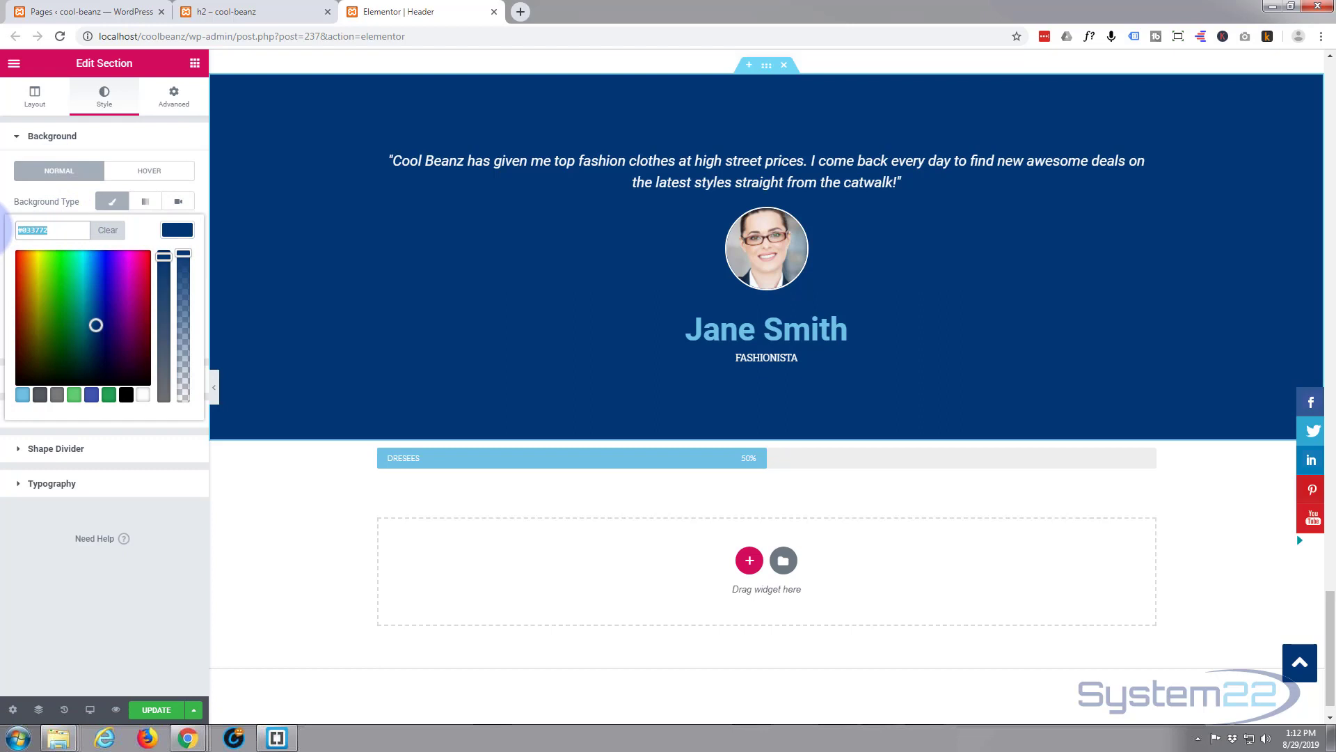
Set the DRESEES progress bar's colour to the copied dark blue #033772.
click(666, 462)
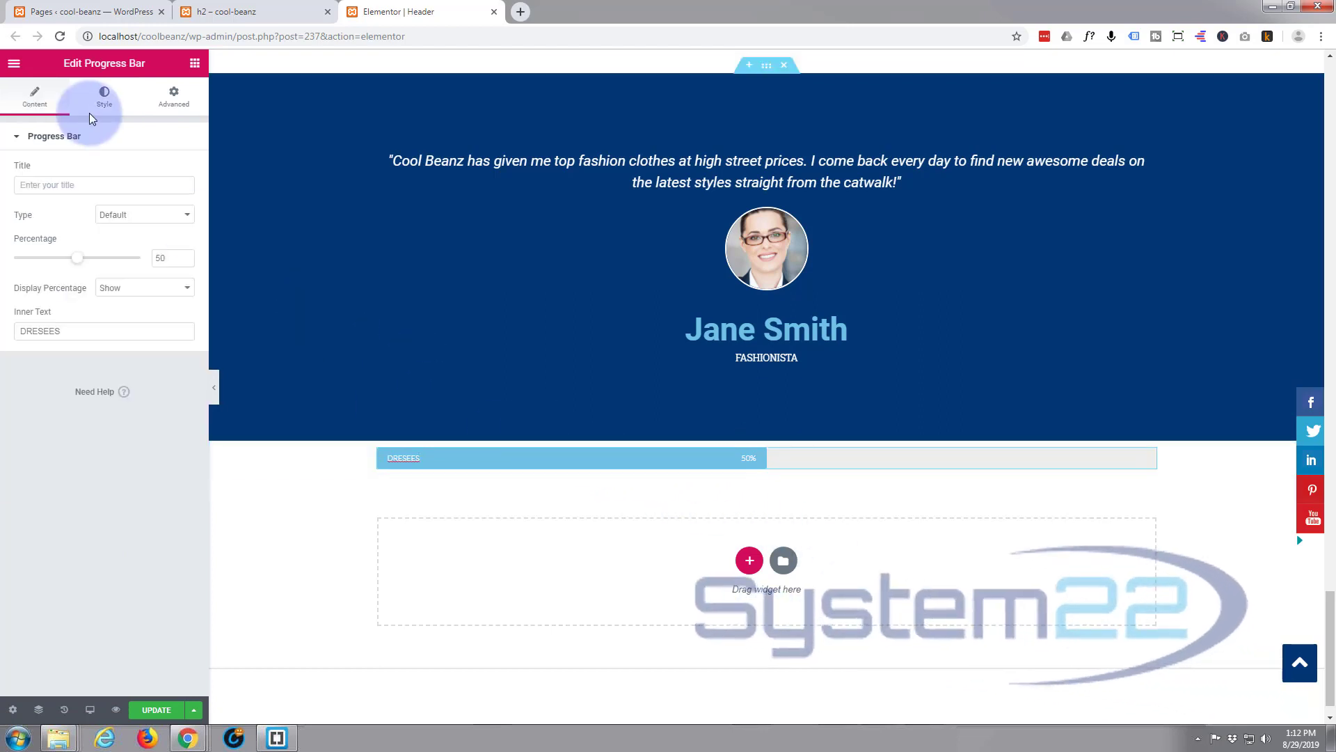
click(114, 103)
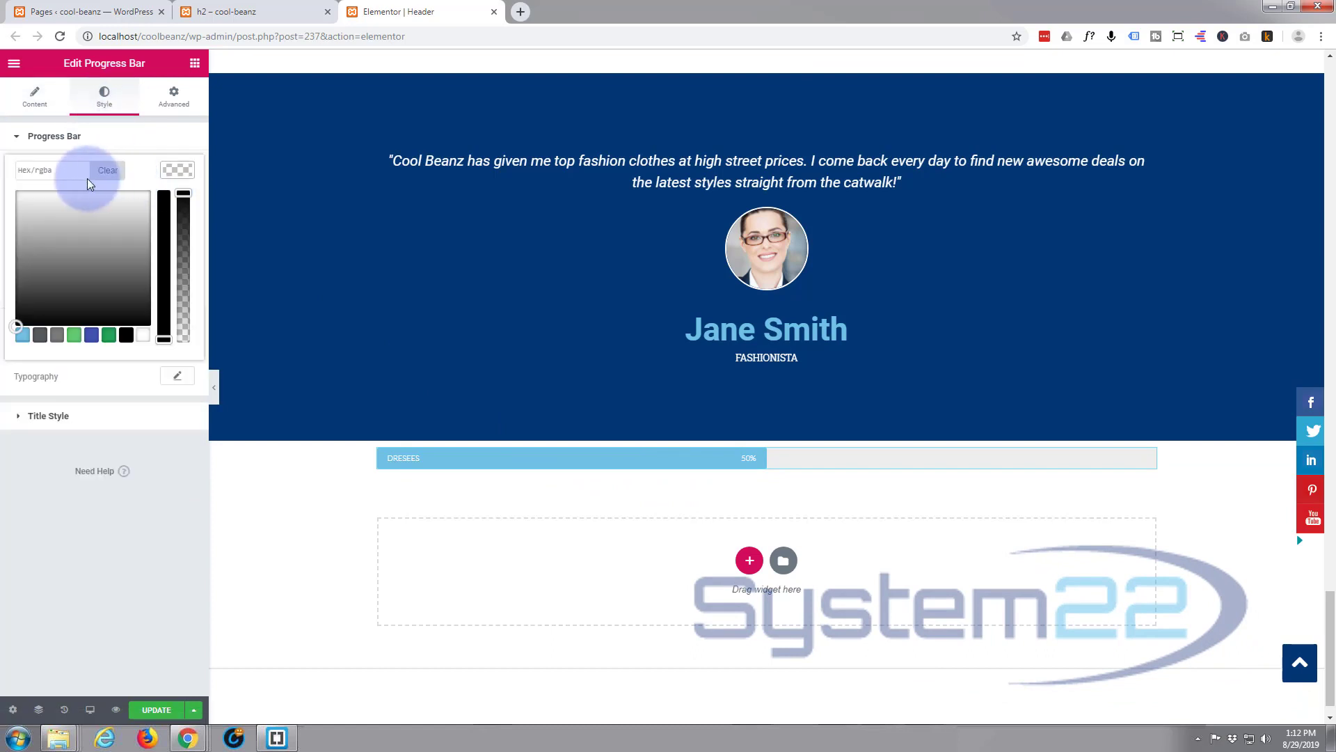
click(69, 171)
key(ctrl+v)
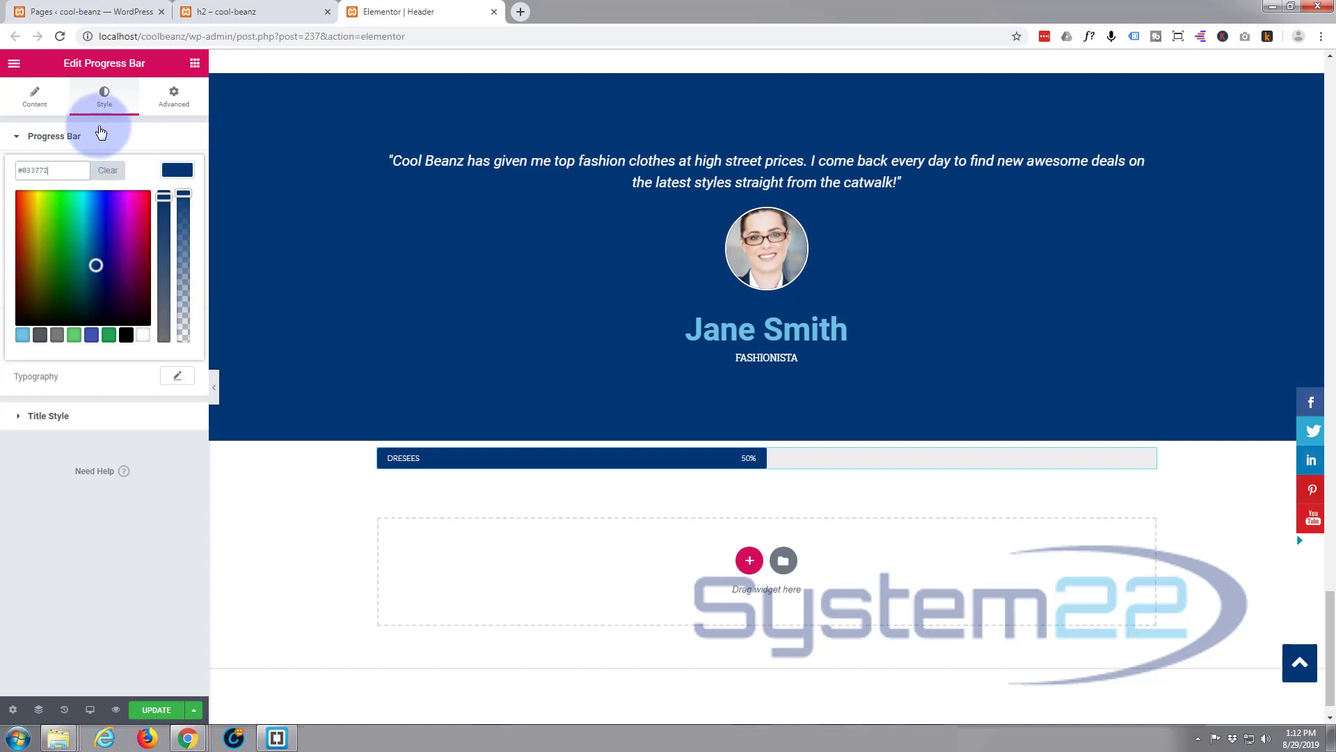
Hide the percentage display on the DRESEES progress bar and set its percentage to 65.
click(35, 99)
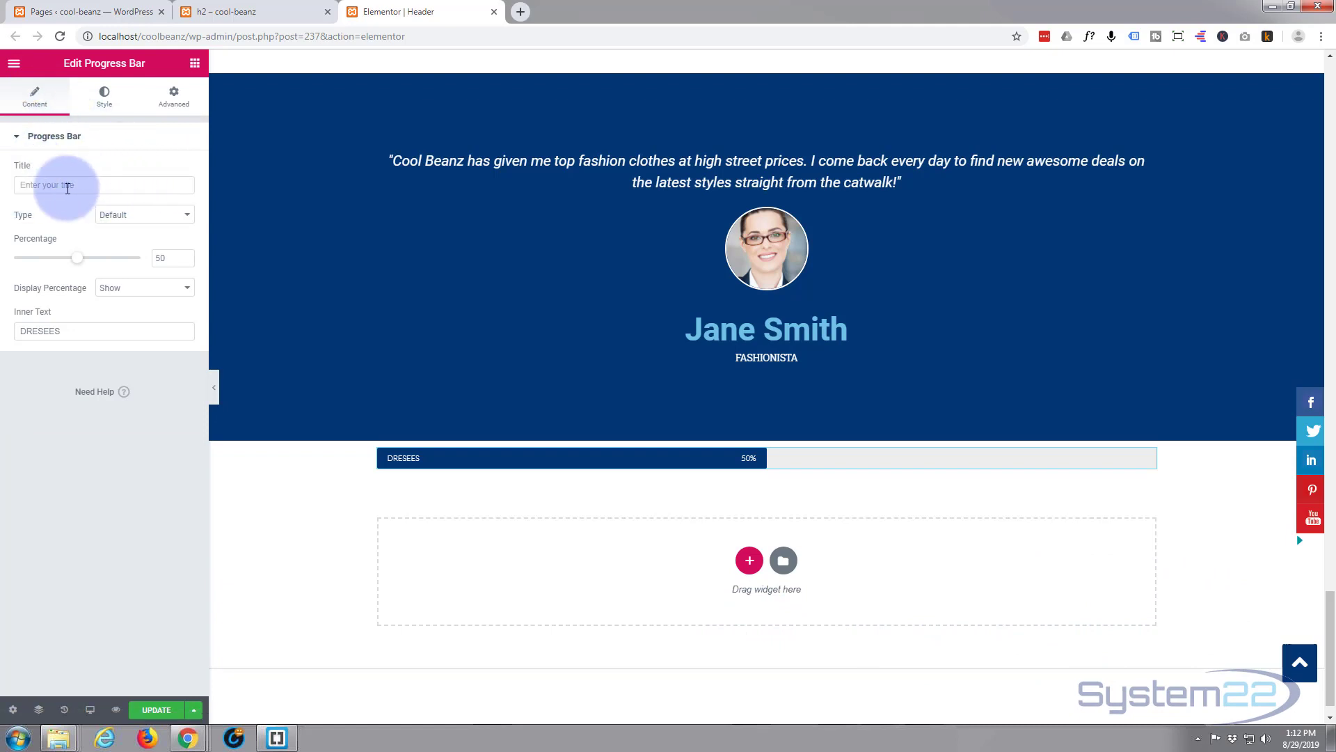
click(187, 220)
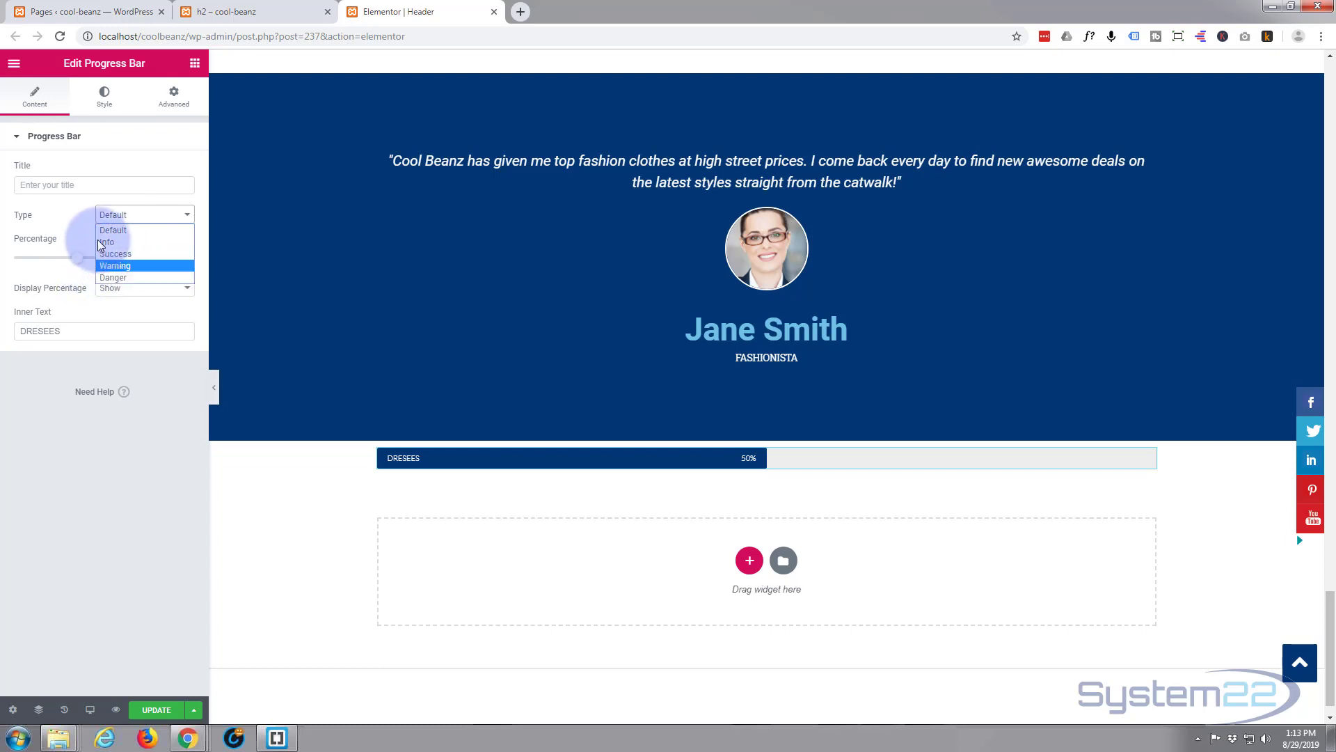
click(81, 216)
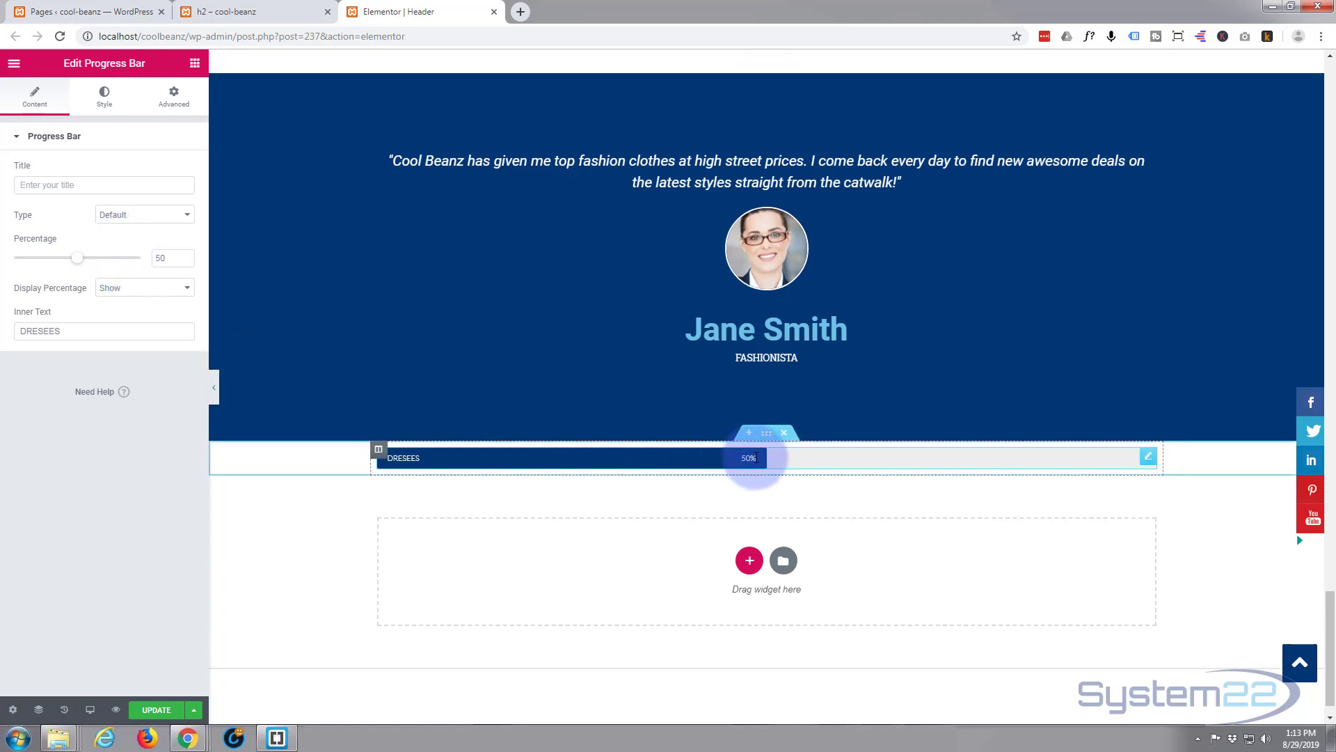
click(187, 291)
click(115, 312)
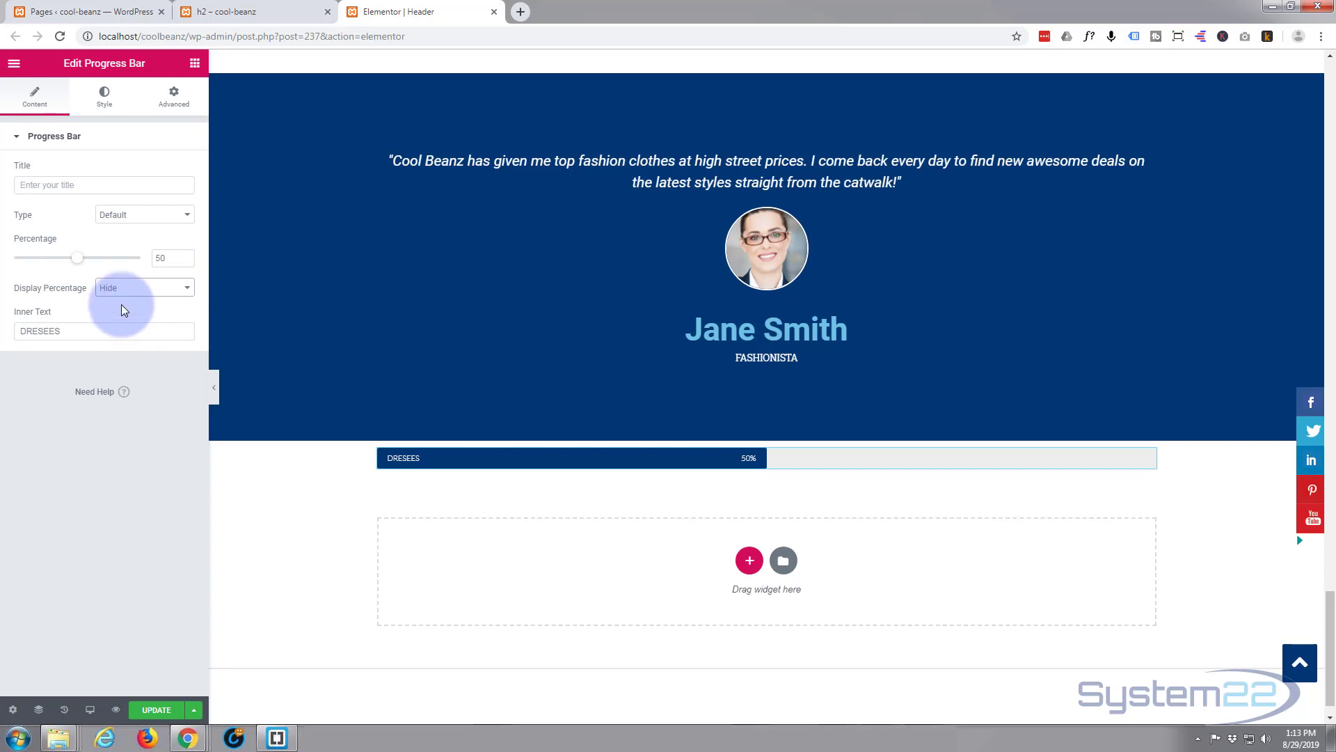
double_click(174, 256)
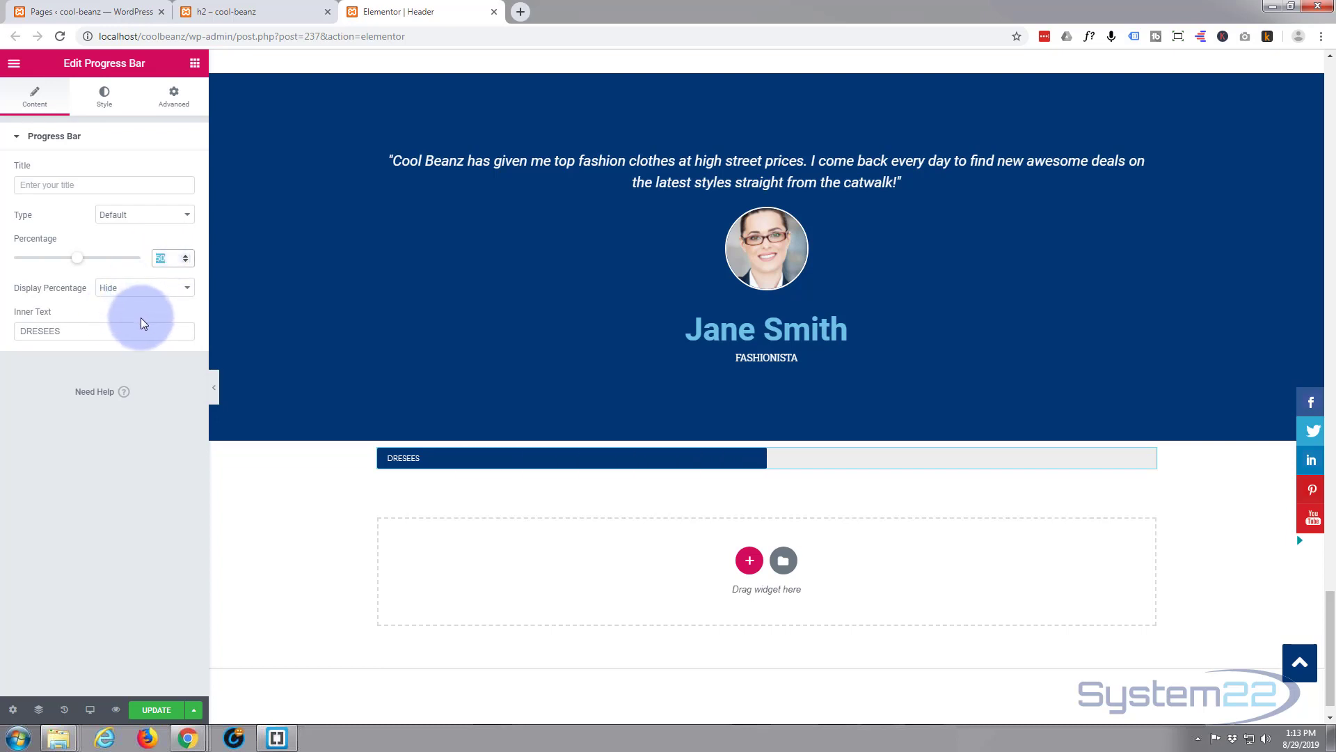
text(65)
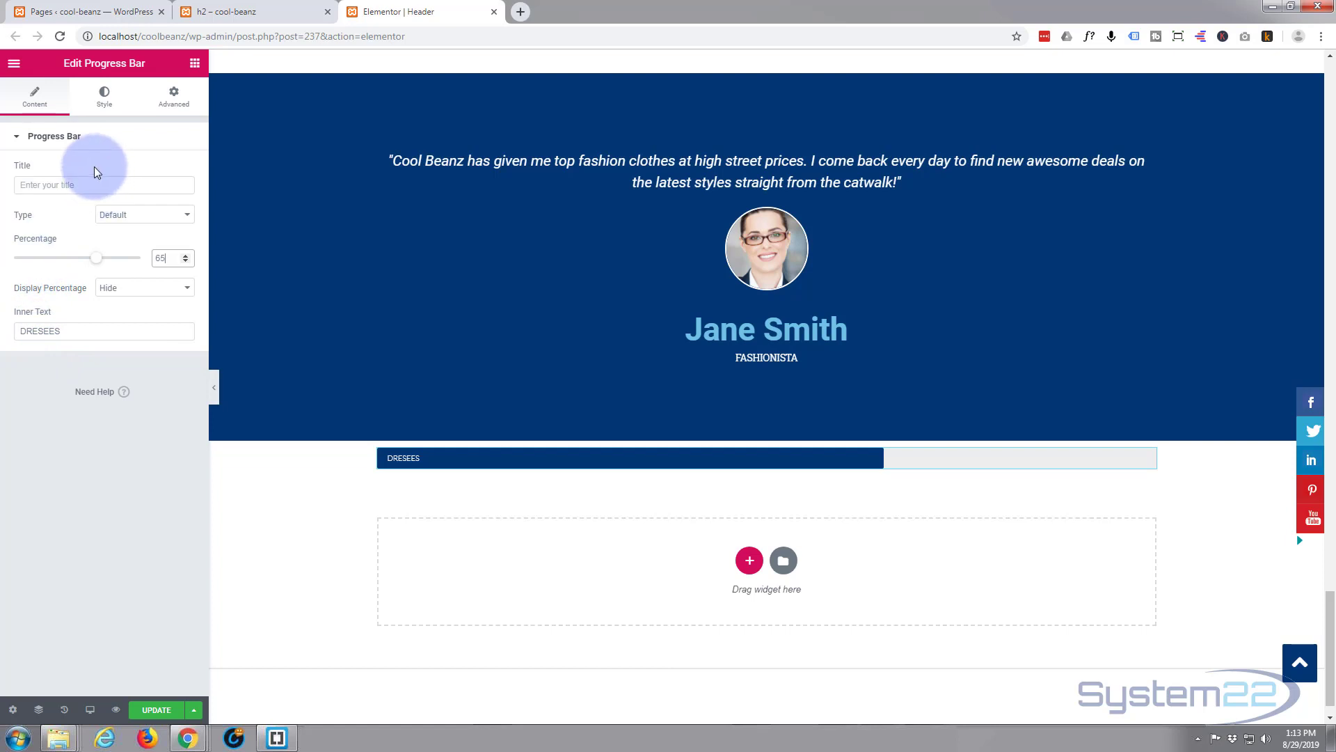
Set the DRESEES bar's height to 30 and, after trying a border radius of 50, set the radius to 0.
click(115, 101)
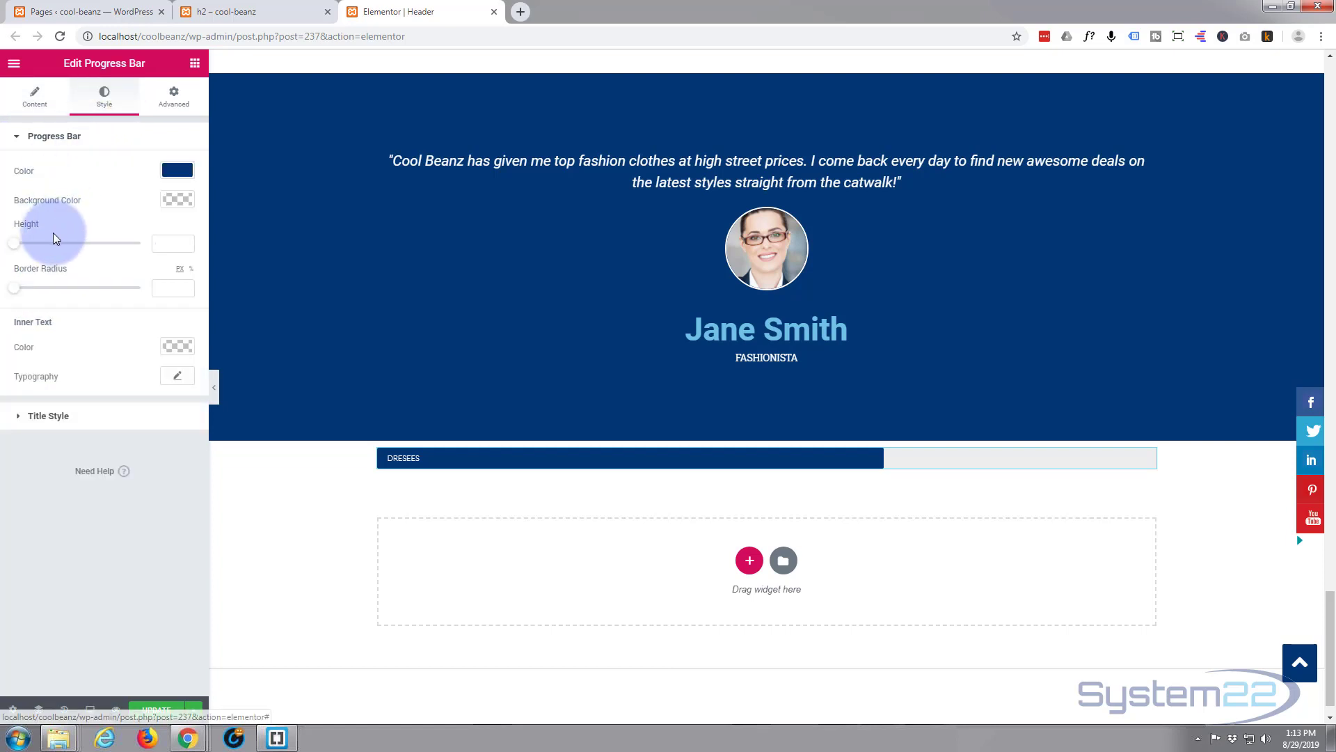
drag(11, 240, 51, 255)
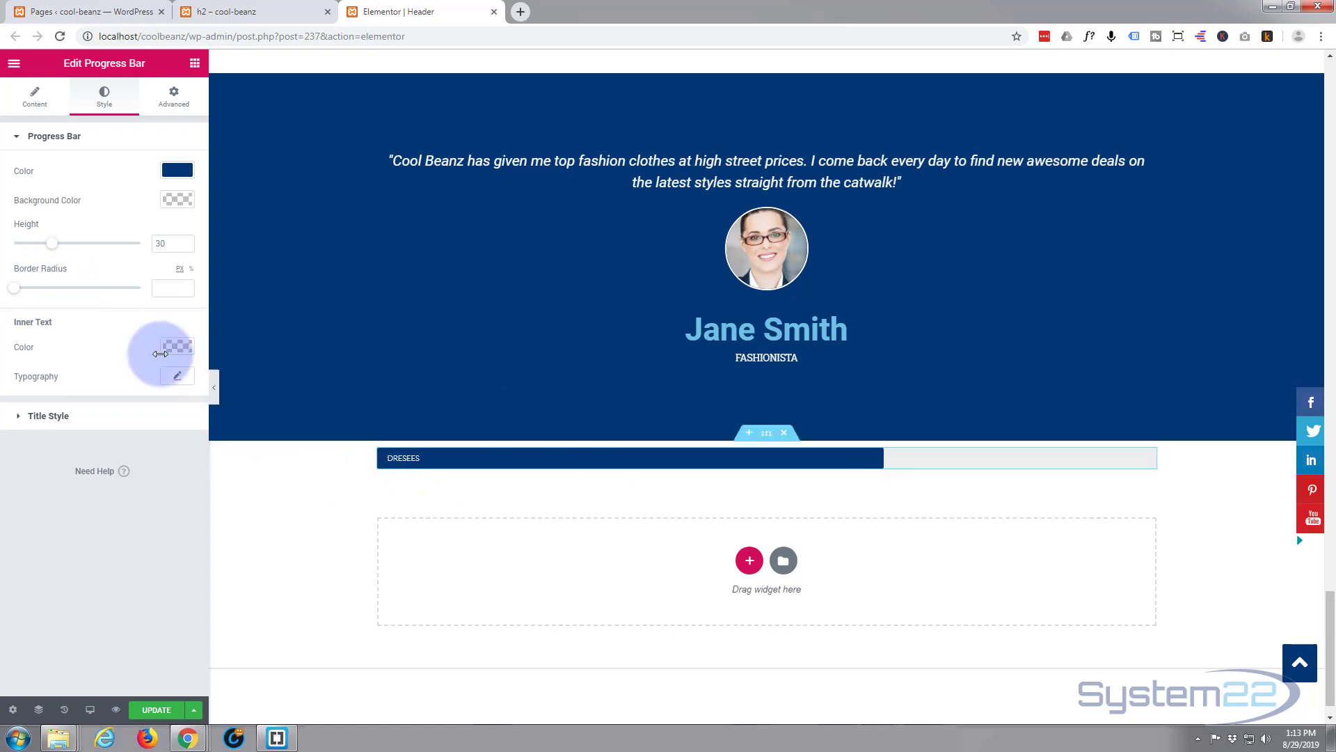
click(175, 290)
text(50)
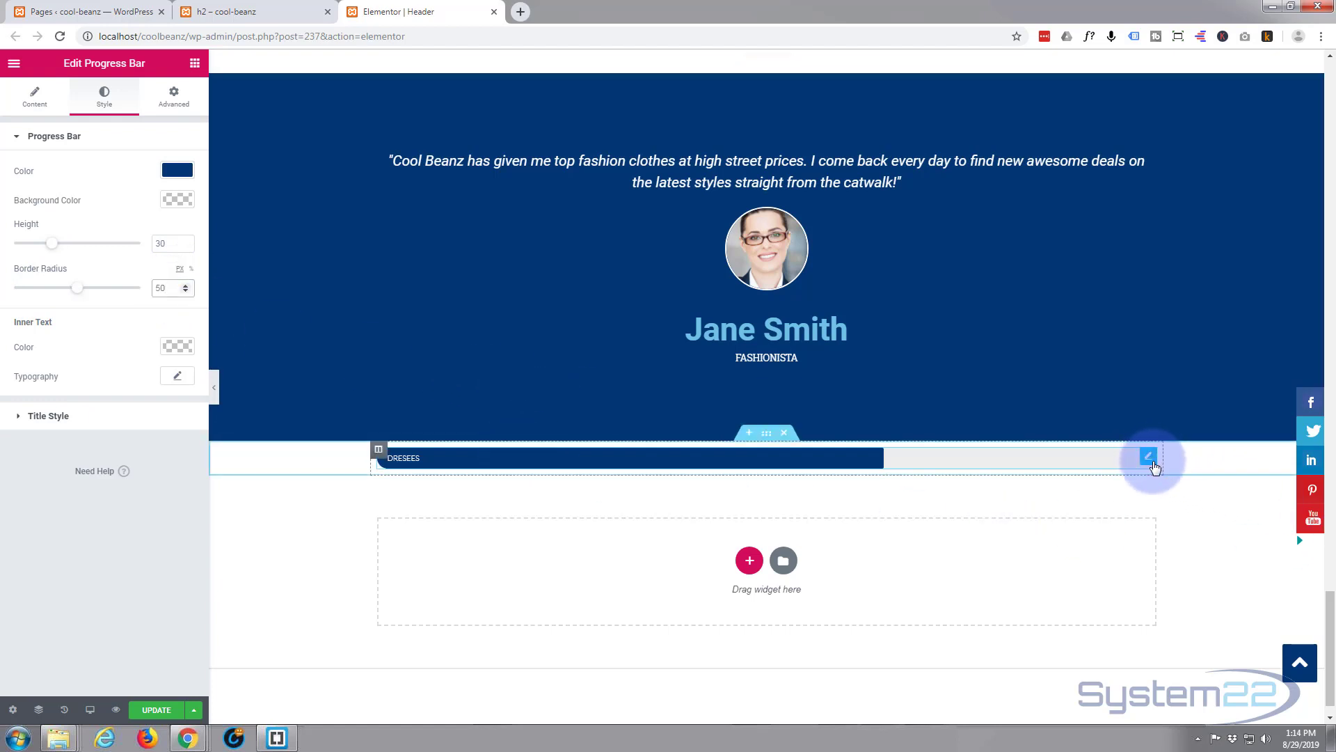
double_click(165, 288)
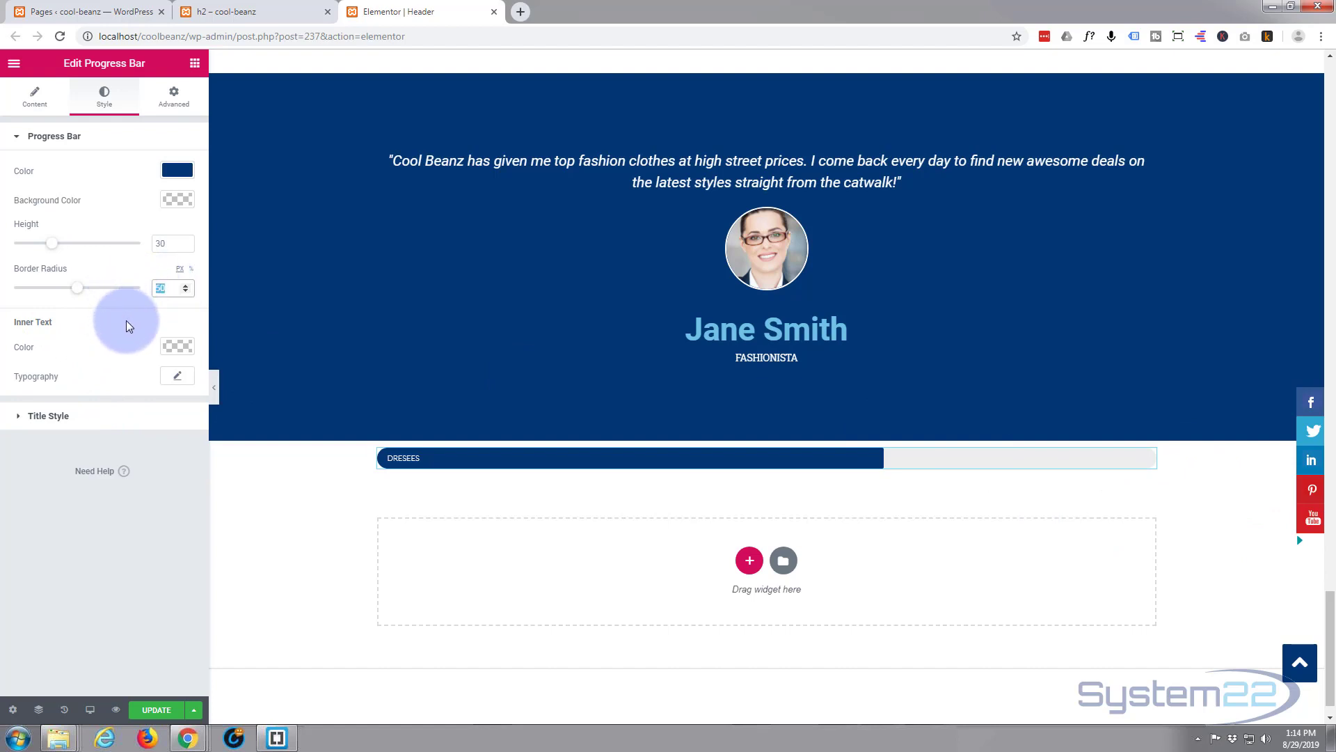
text(0)
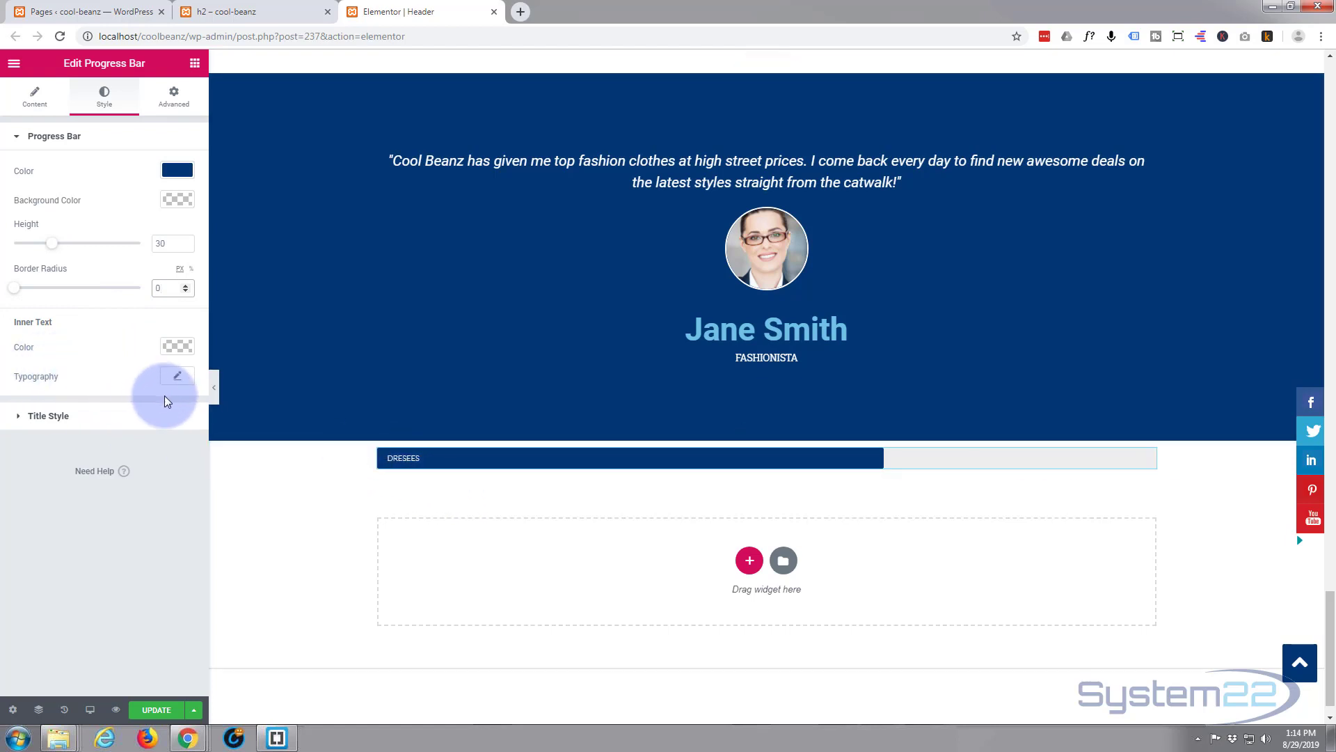
Look over the inner text's typography options and the progress bar's advanced settings.
click(178, 379)
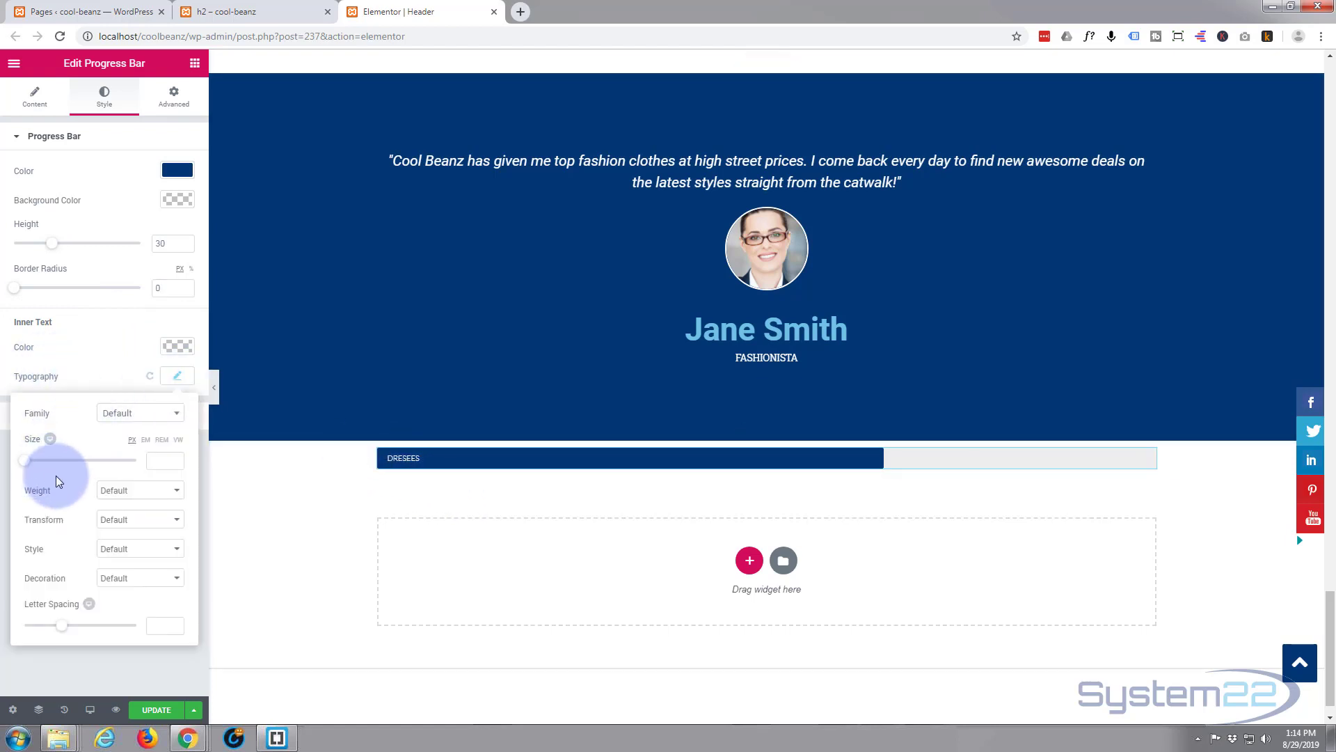
click(177, 378)
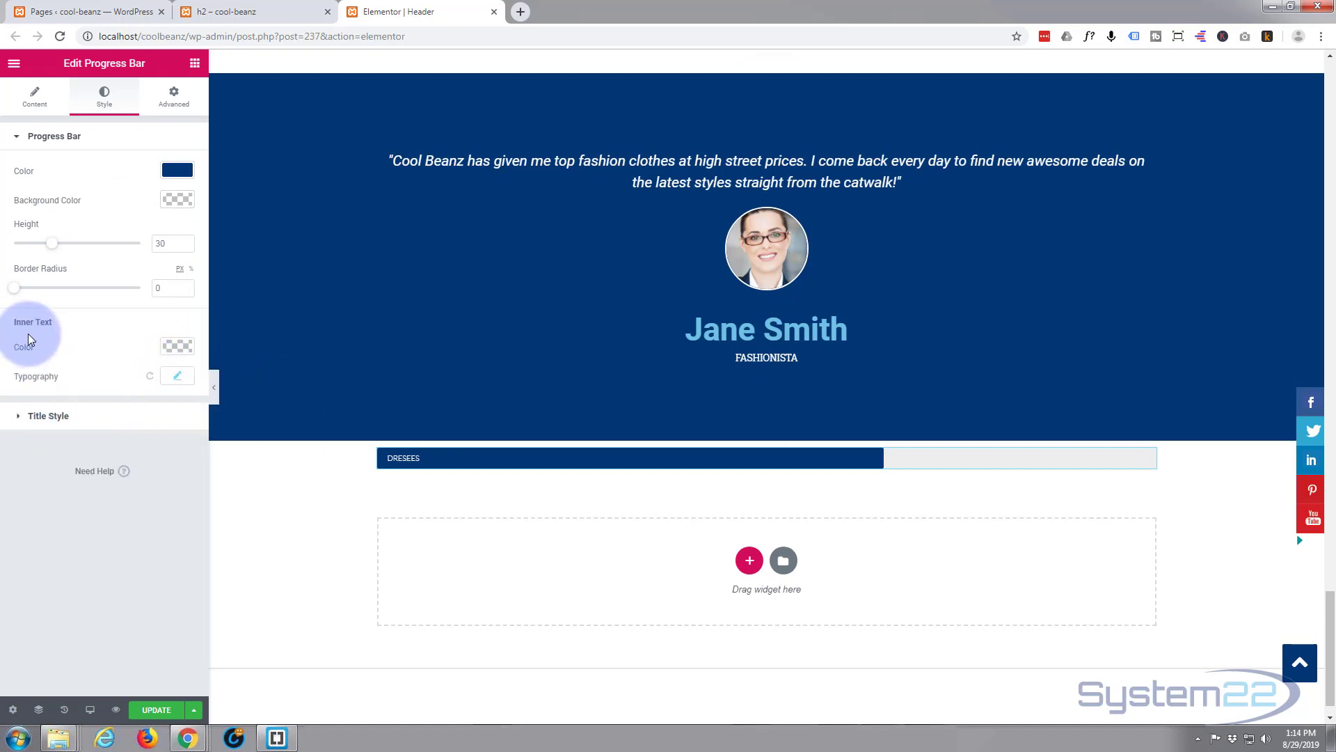
click(179, 108)
click(100, 189)
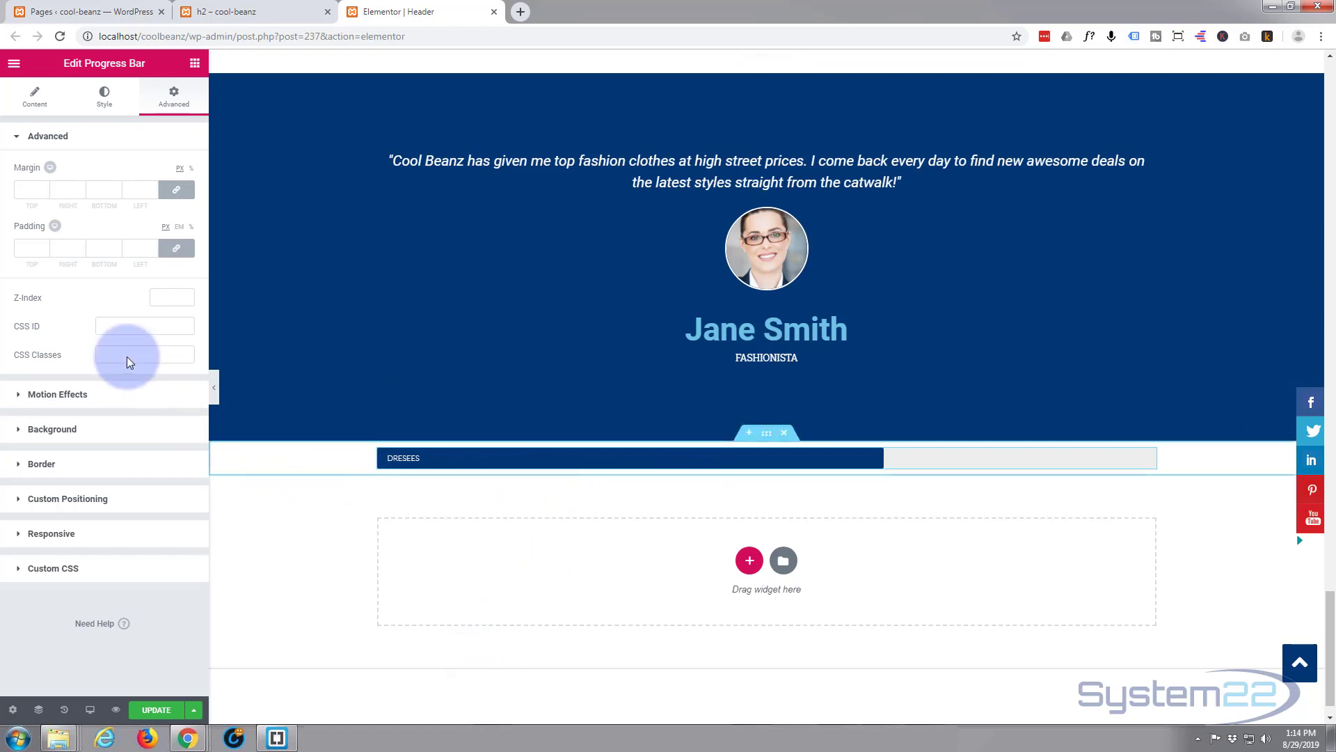
Duplicate the DRESEES progress bar and give the copy the inner text SHIRTS and a percentage of 82.
click(34, 95)
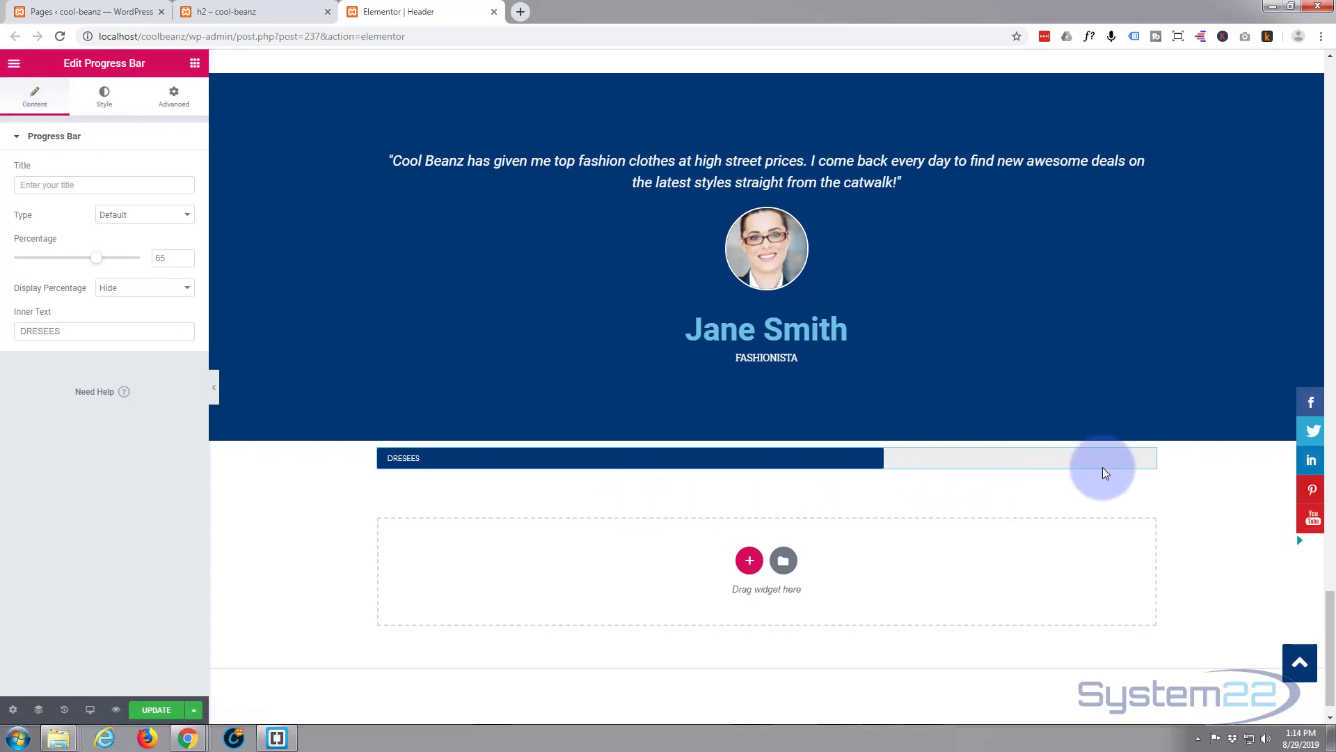
right_click(1148, 460)
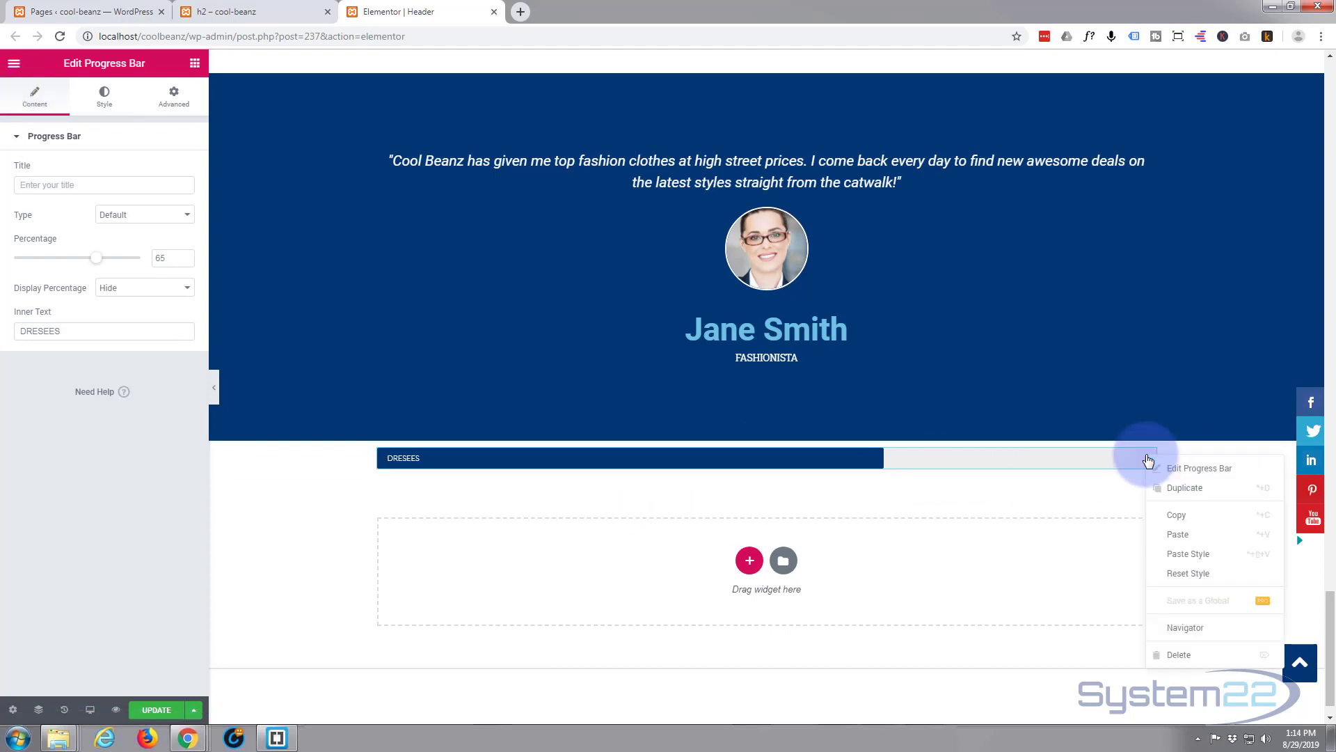
click(1179, 491)
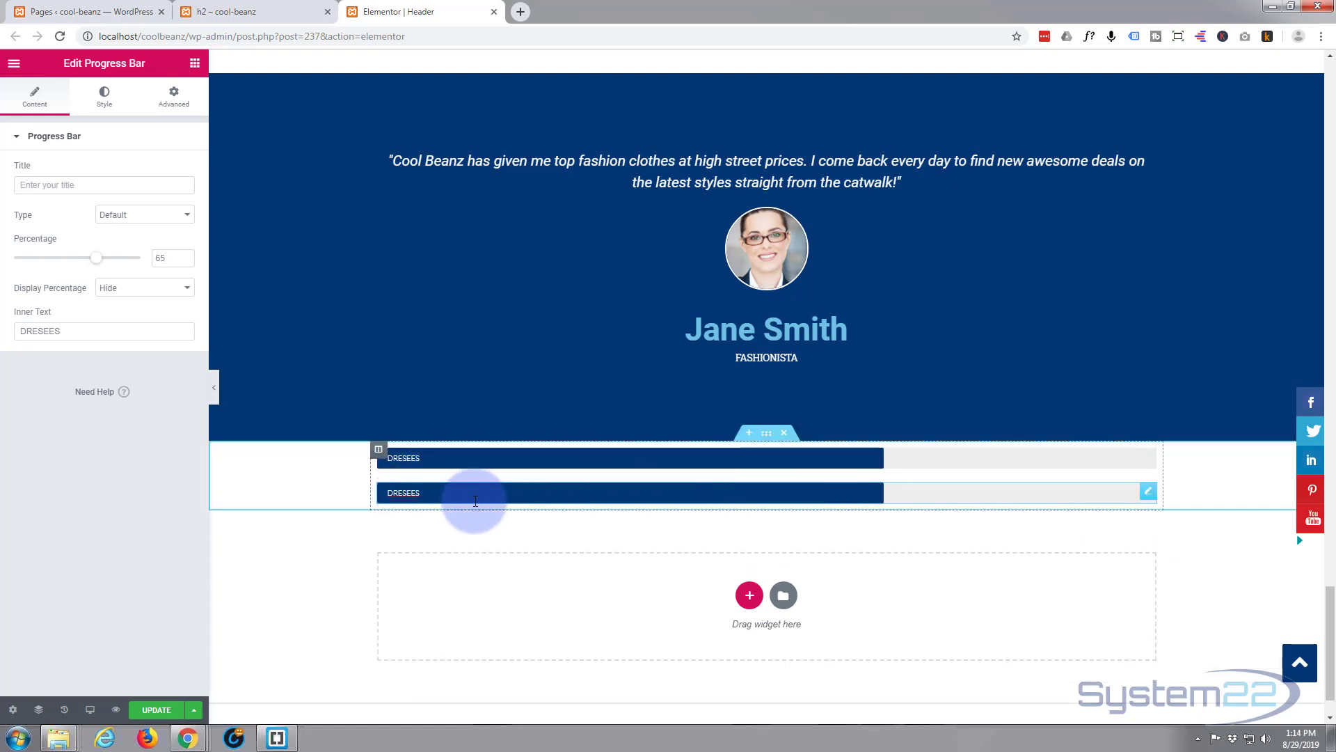
double_click(30, 330)
text(SH)
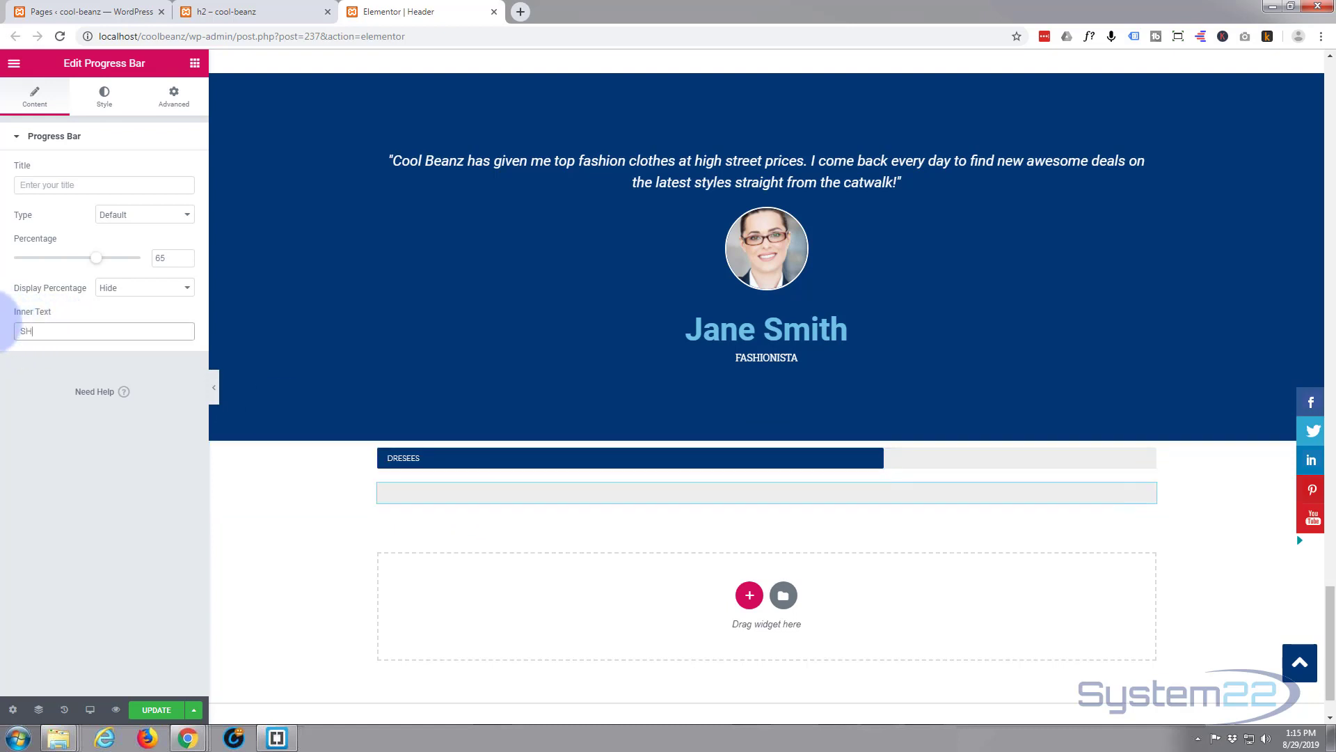
text(IRTS)
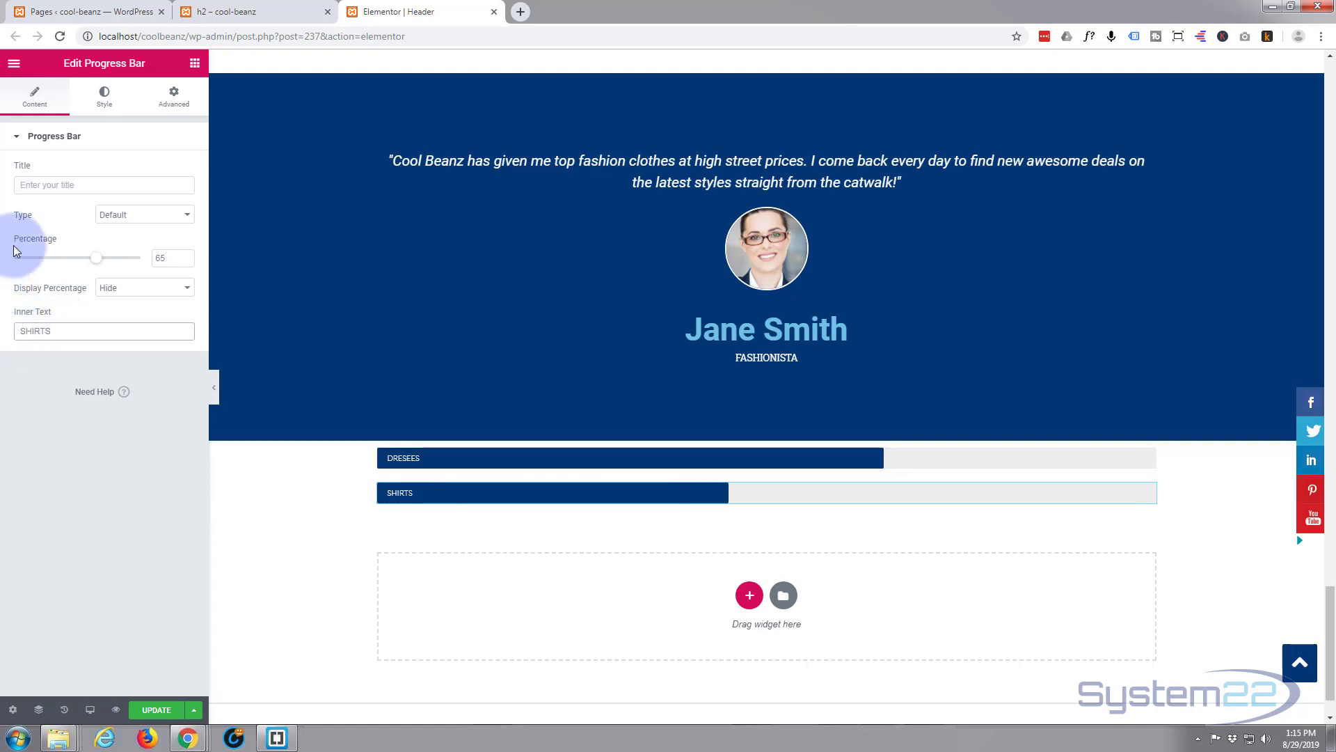
double_click(159, 256)
text(82)
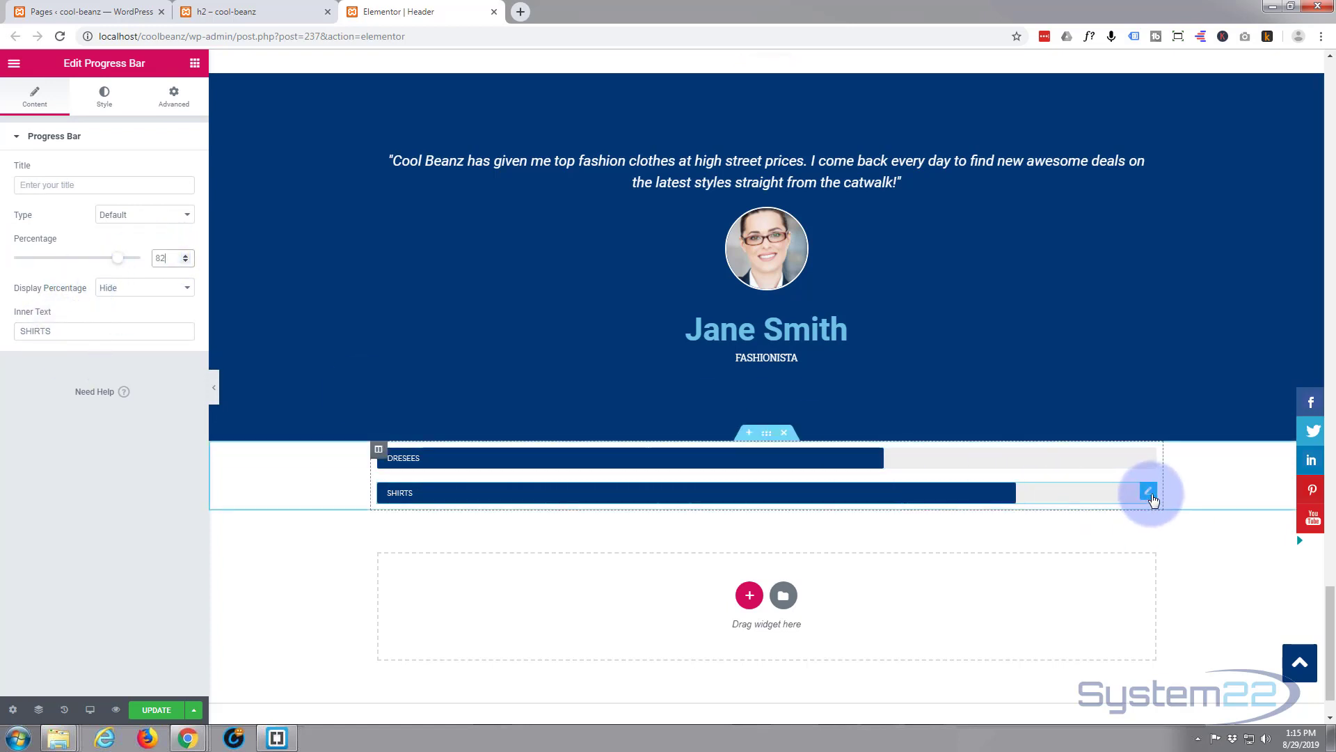
Duplicate the SHIRTS progress bar and give the copy the inner text PANTS and a percentage of 71.
right_click(1152, 499)
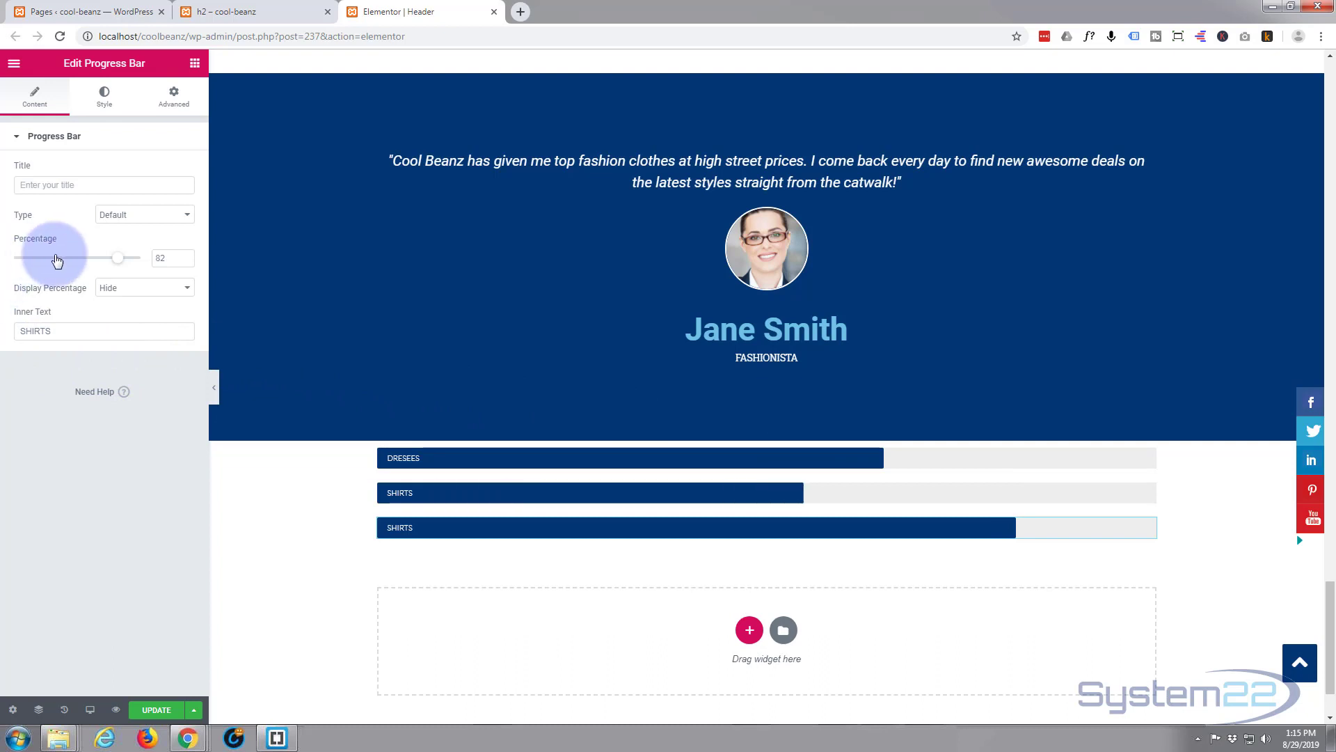
double_click(34, 331)
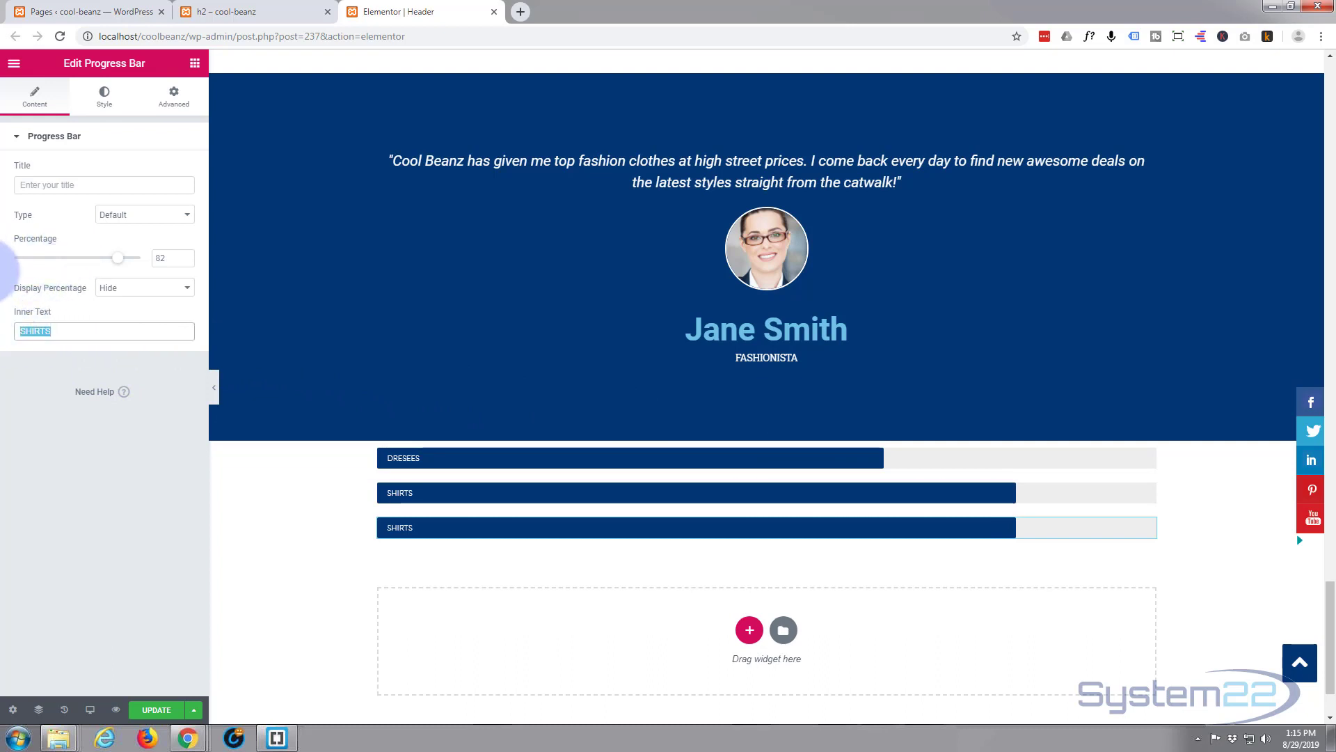
text(PANTS)
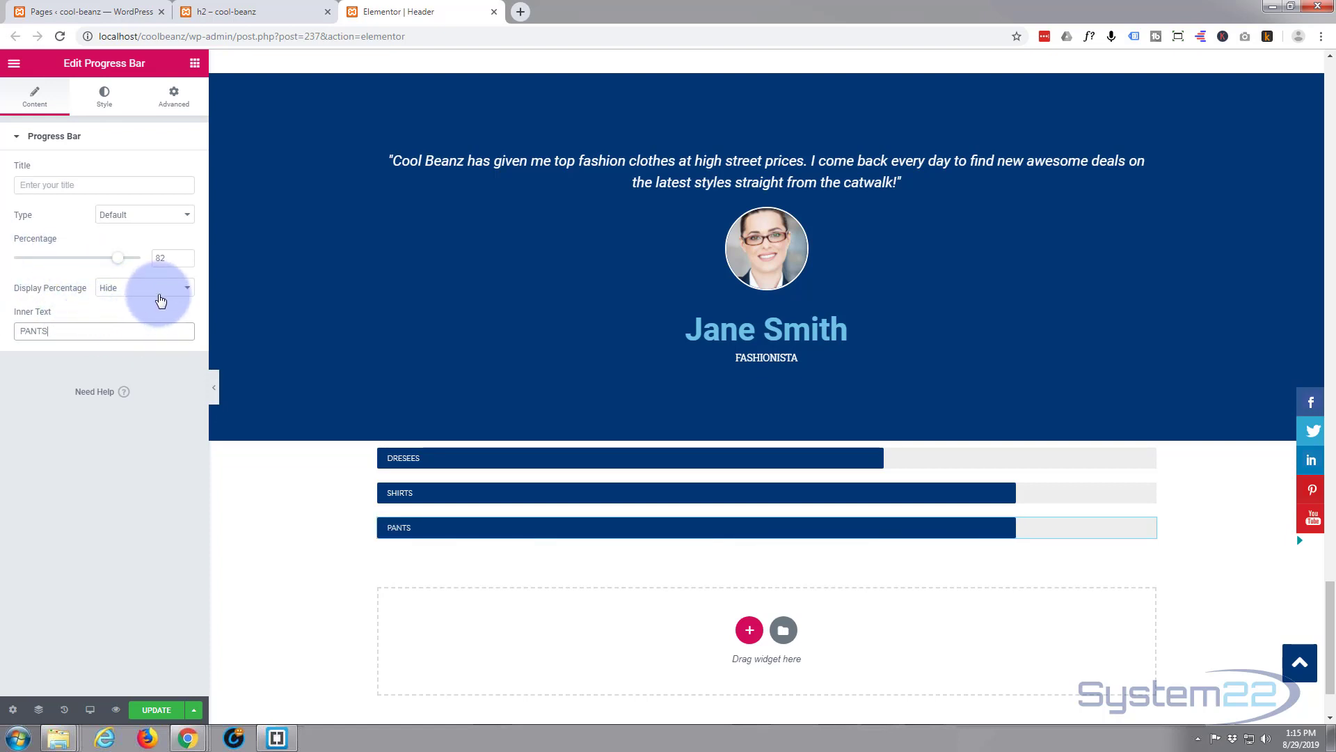
drag(167, 258, 147, 259)
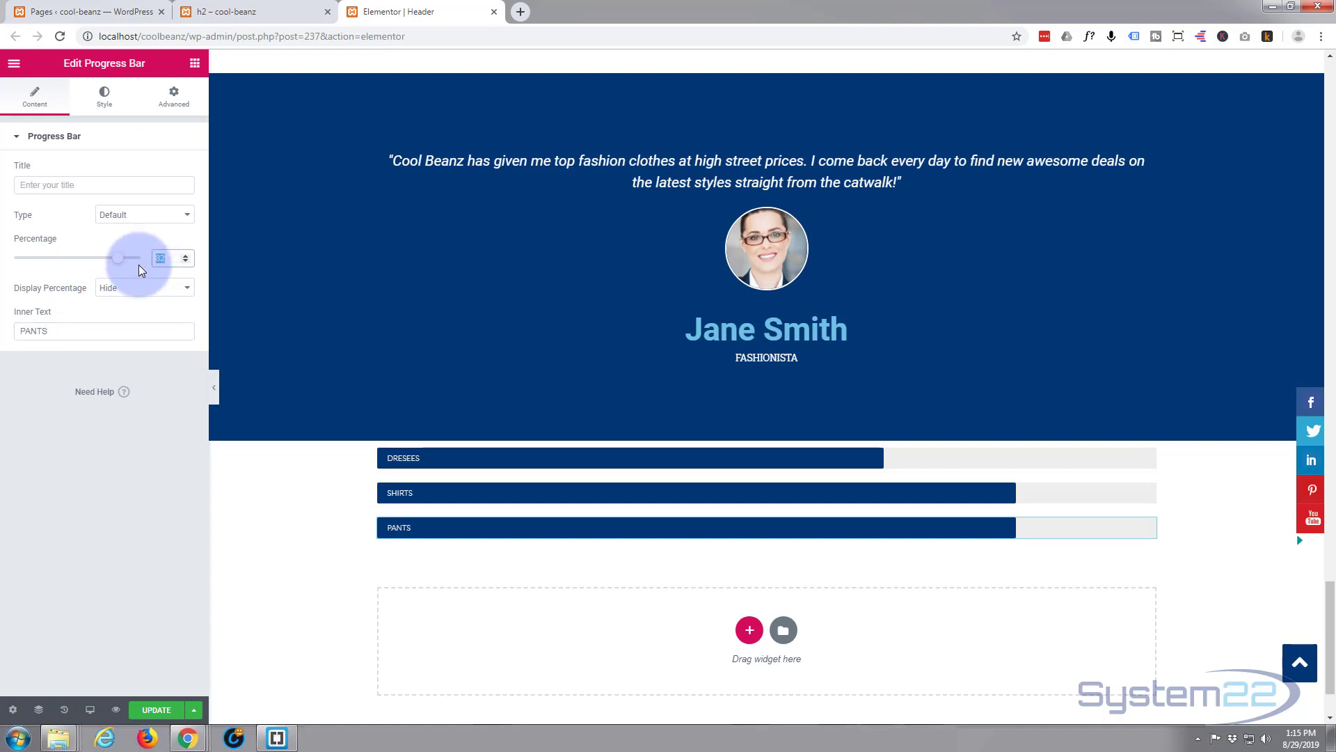
text(71)
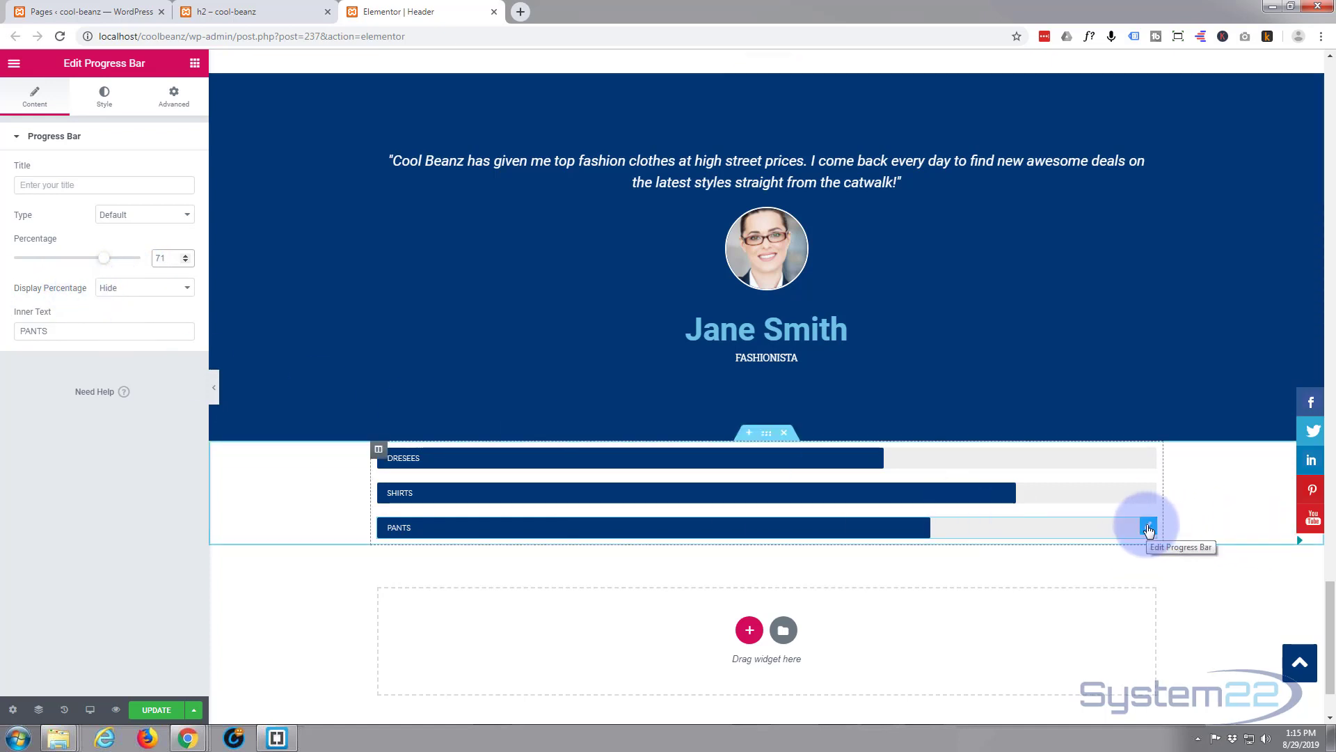
Duplicate the PANTS progress bar and give the copy the inner text ACCESSORIES and a percentage of 93.
right_click(1149, 532)
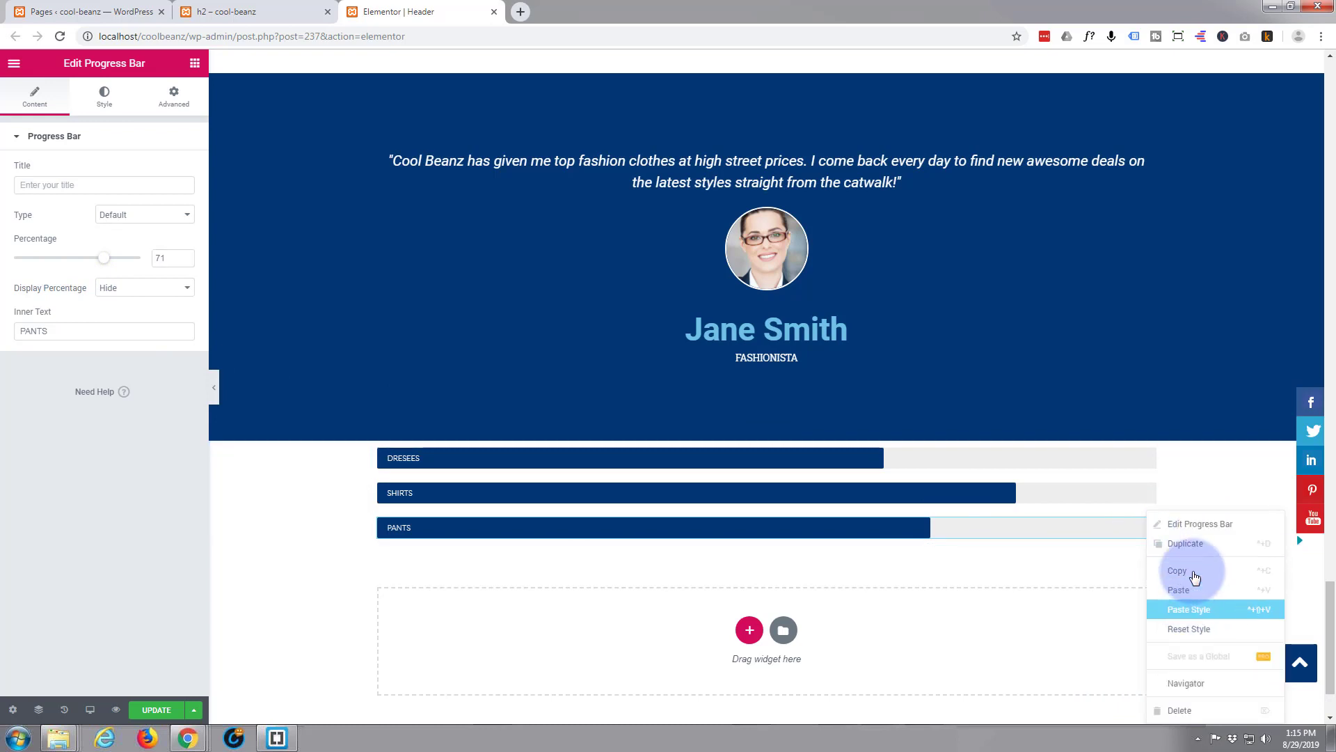
click(1191, 544)
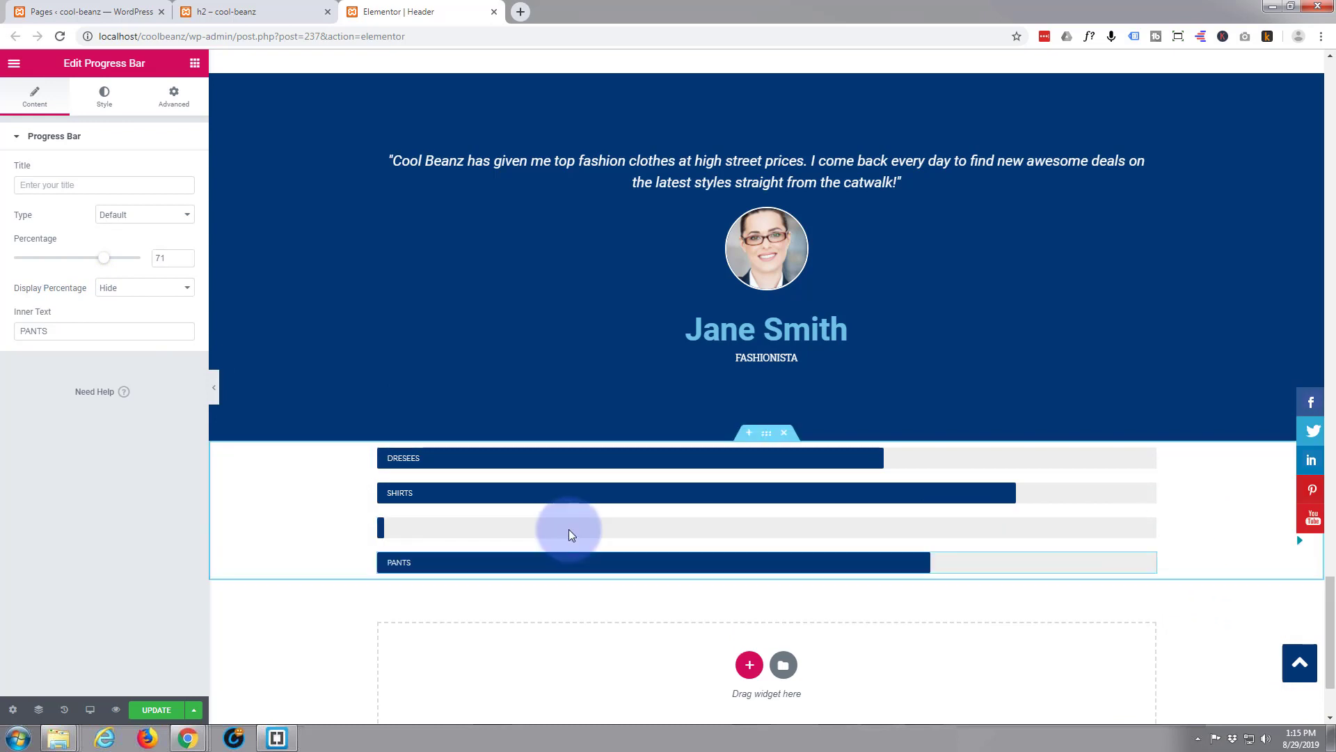
click(405, 565)
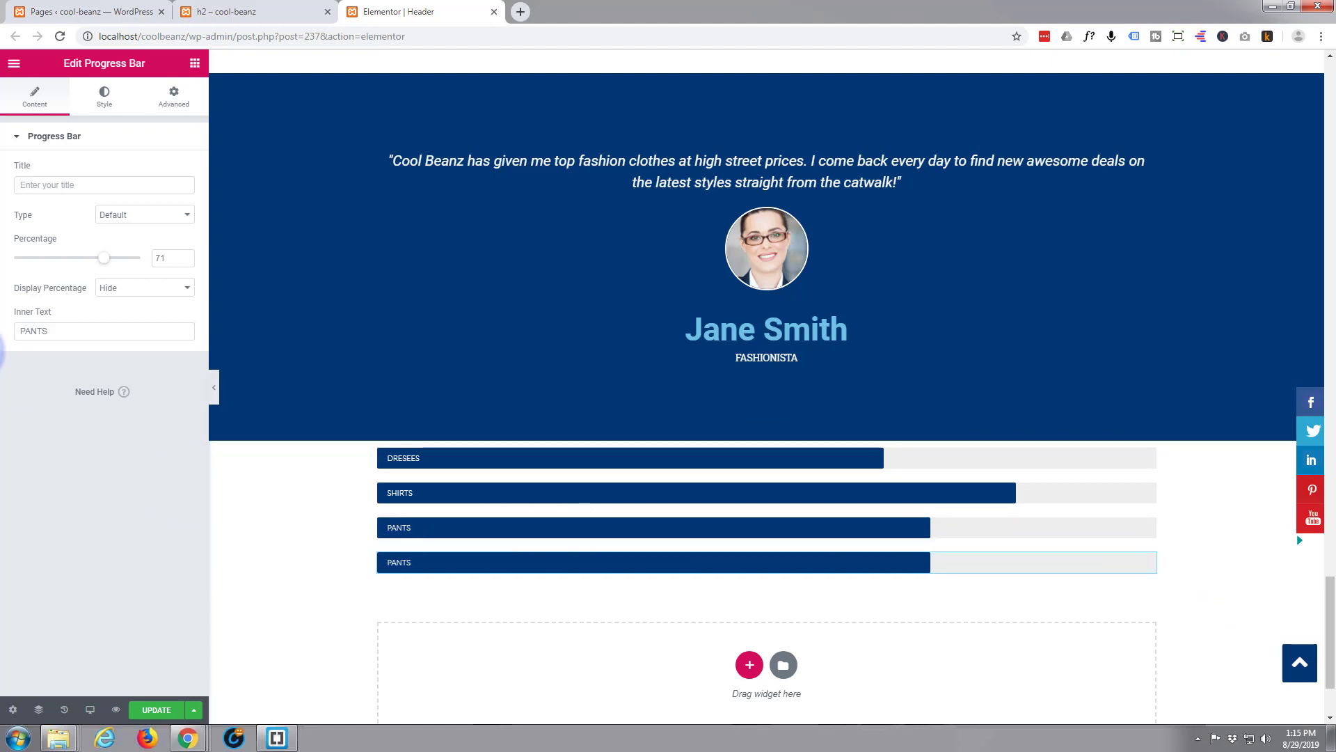
drag(50, 329, 0, 339)
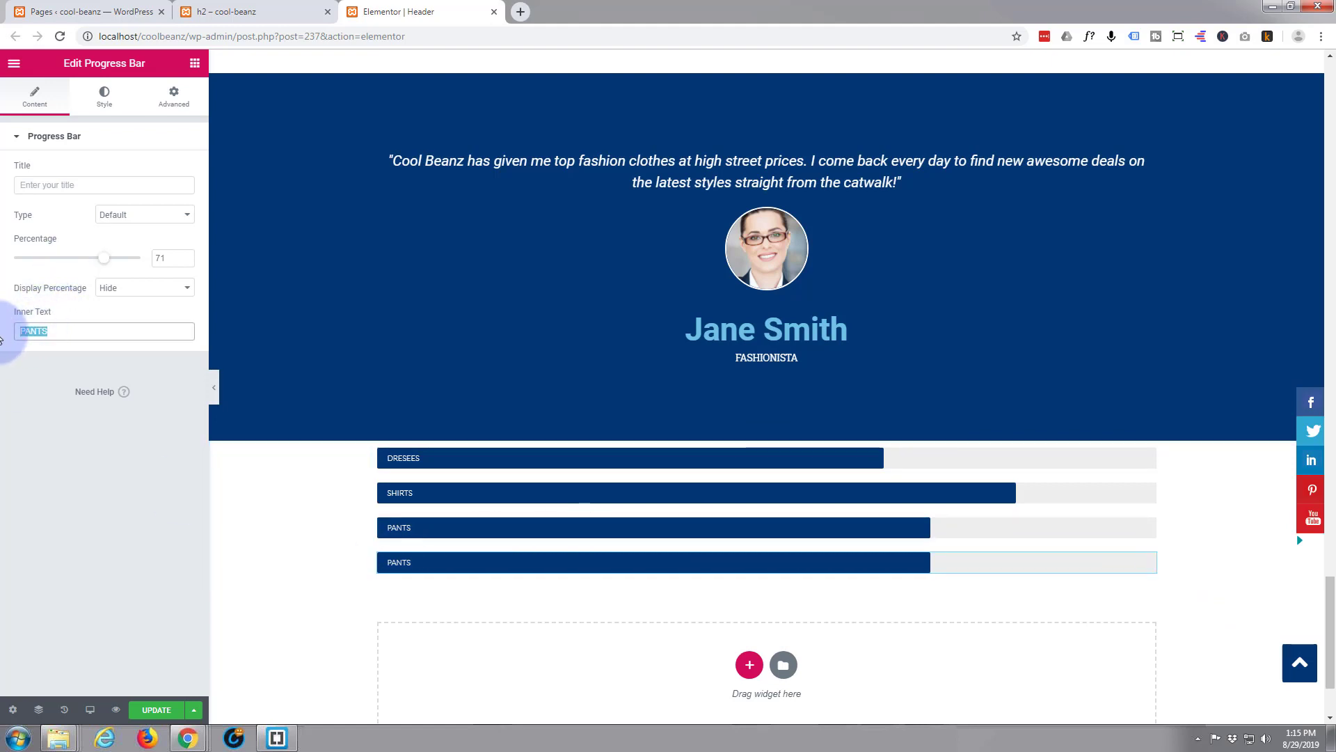
text(ACCE)
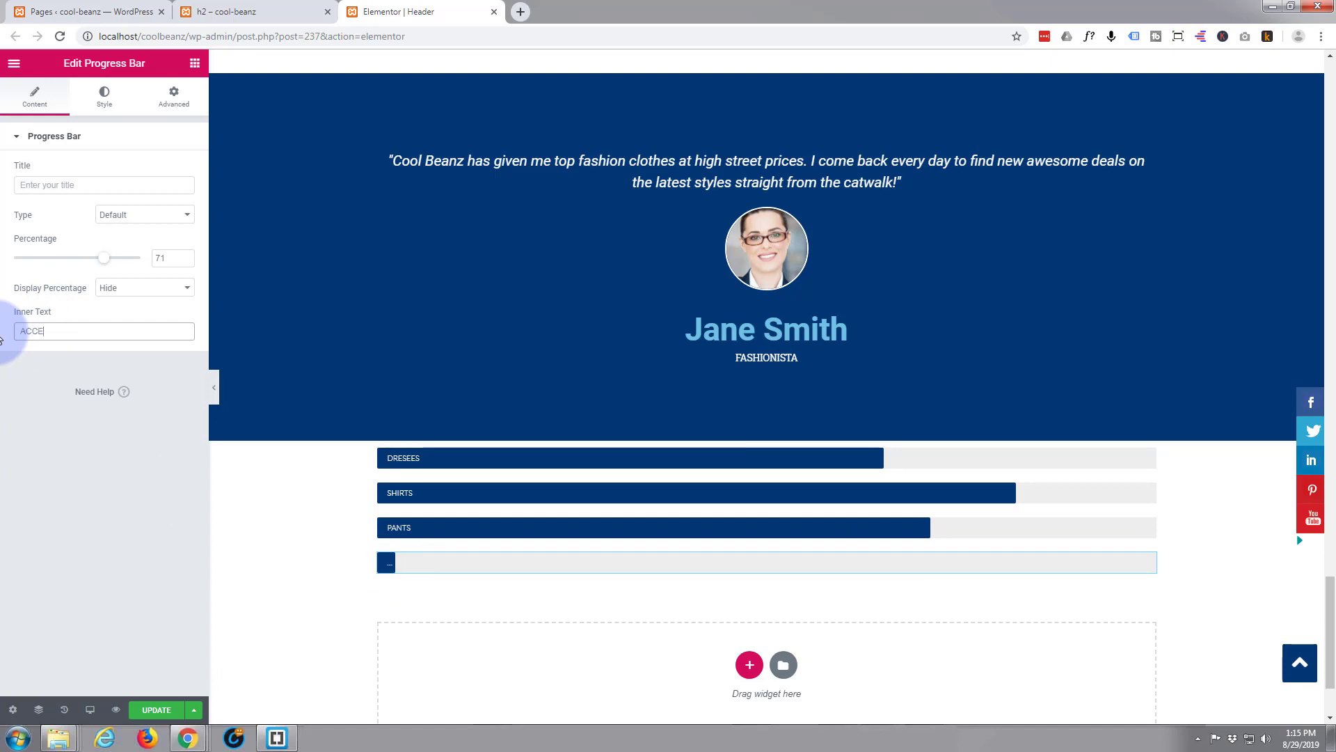
text(SSORIES)
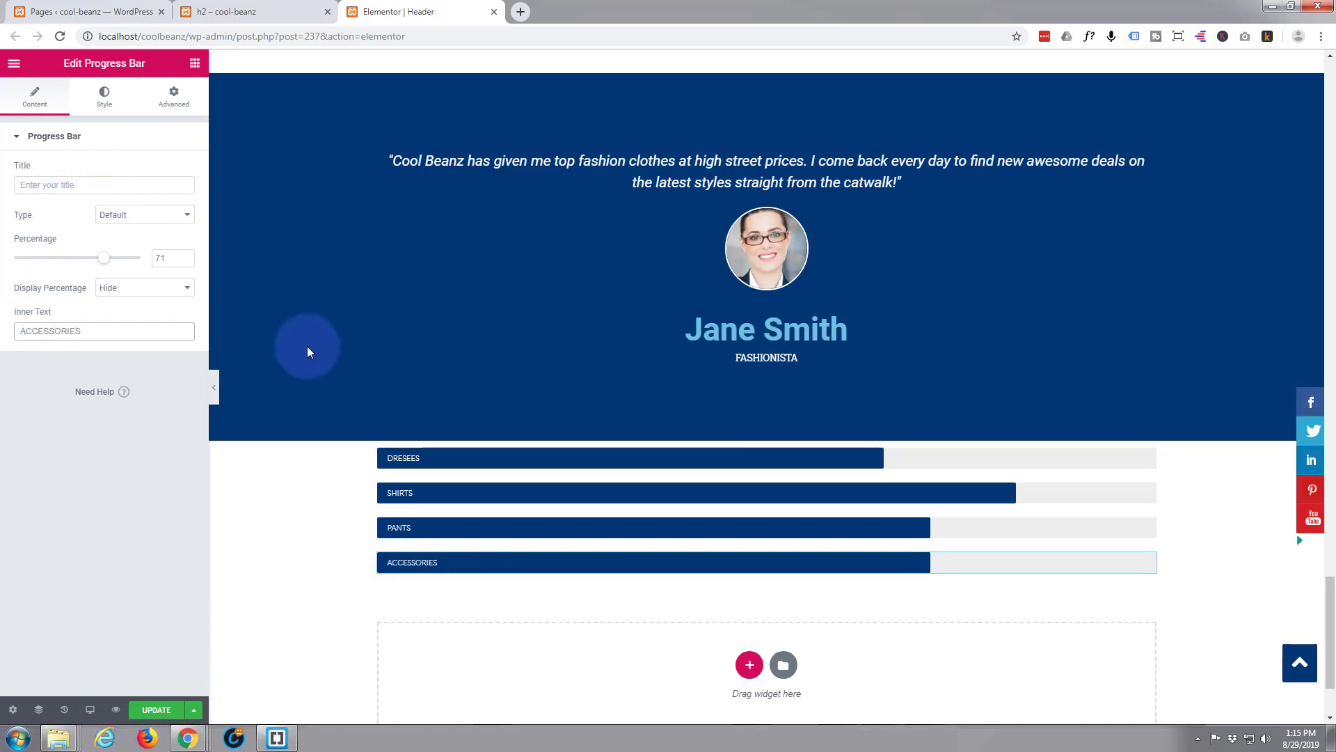
double_click(164, 259)
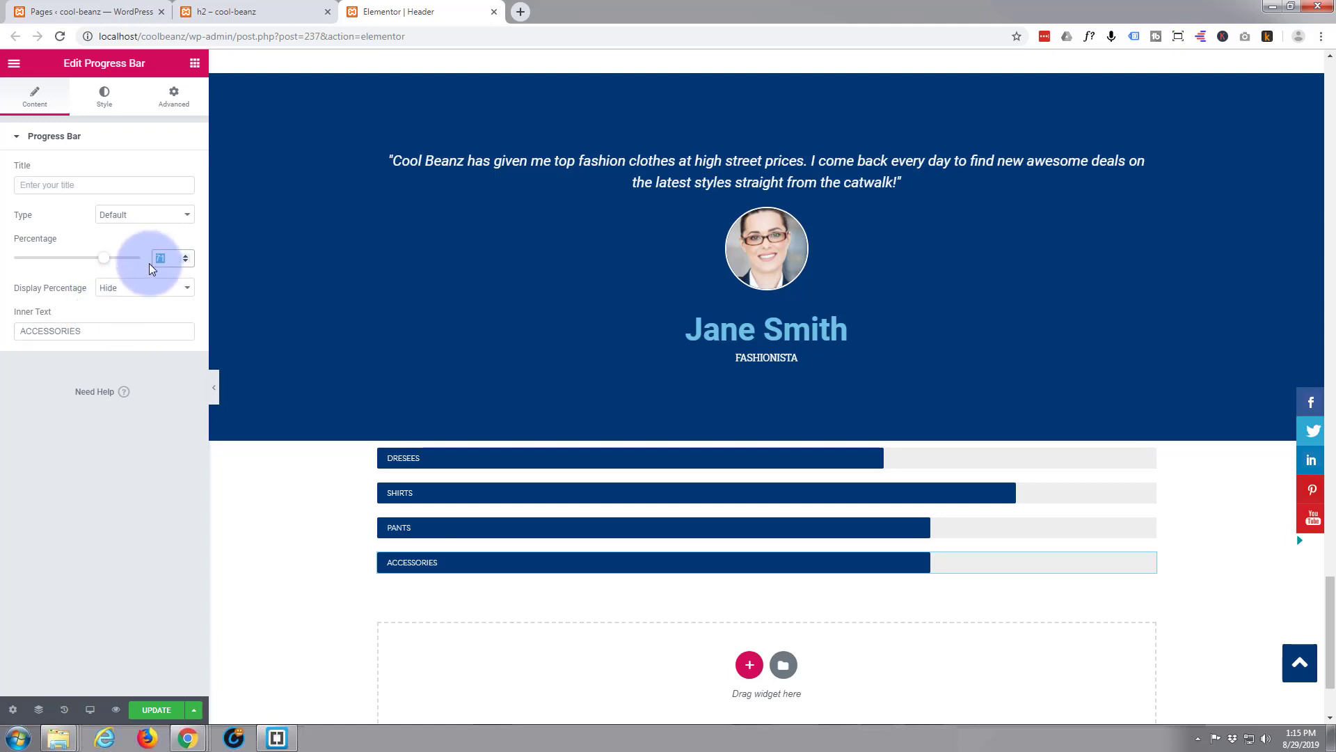
text(93)
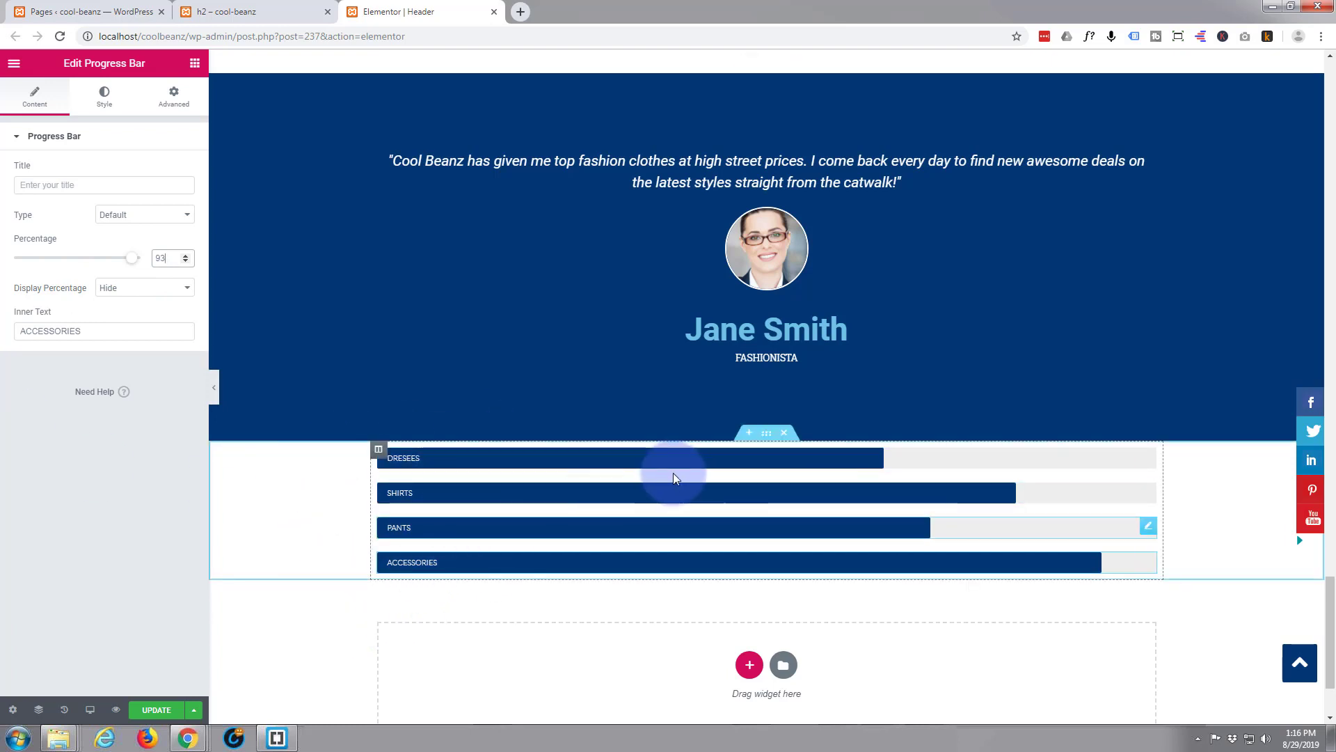
Unlink the progress bar section's padding values and set the top padding to 100 and the bottom padding to 1000.
click(767, 435)
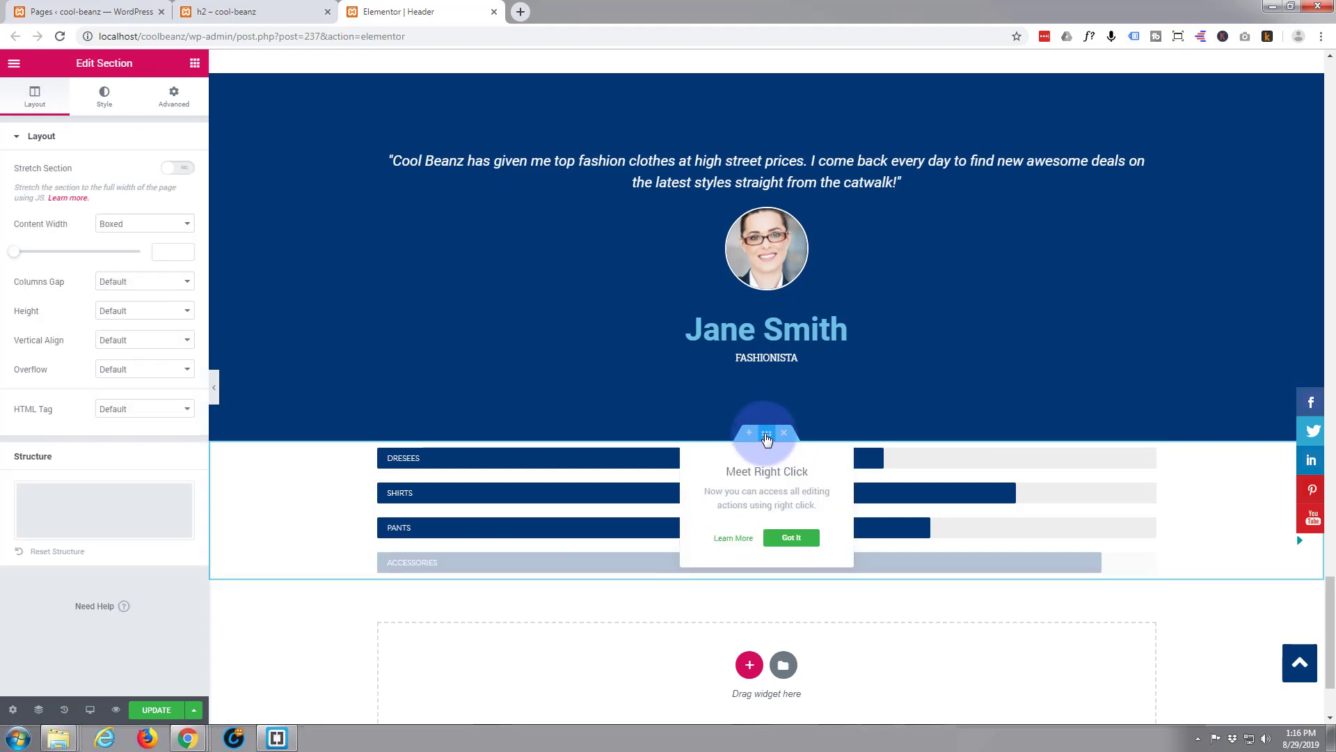
click(174, 95)
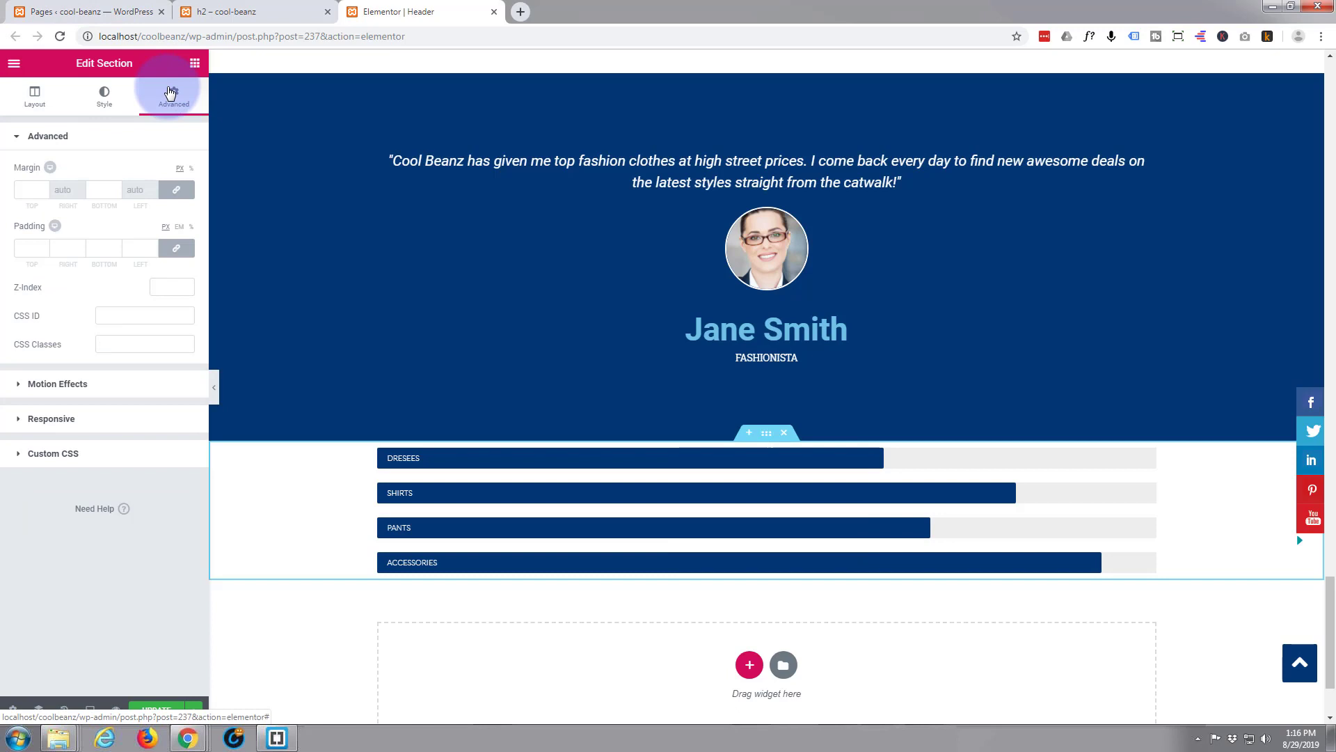
click(178, 249)
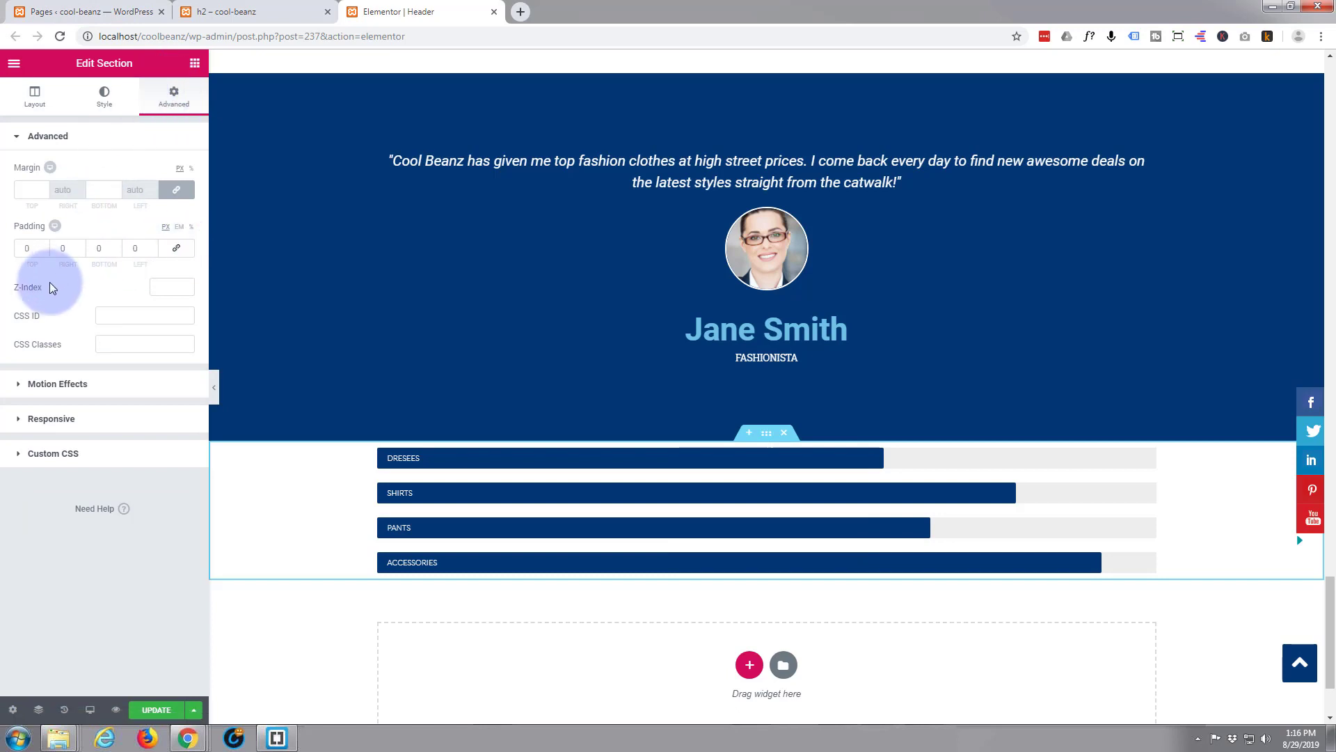
click(27, 250)
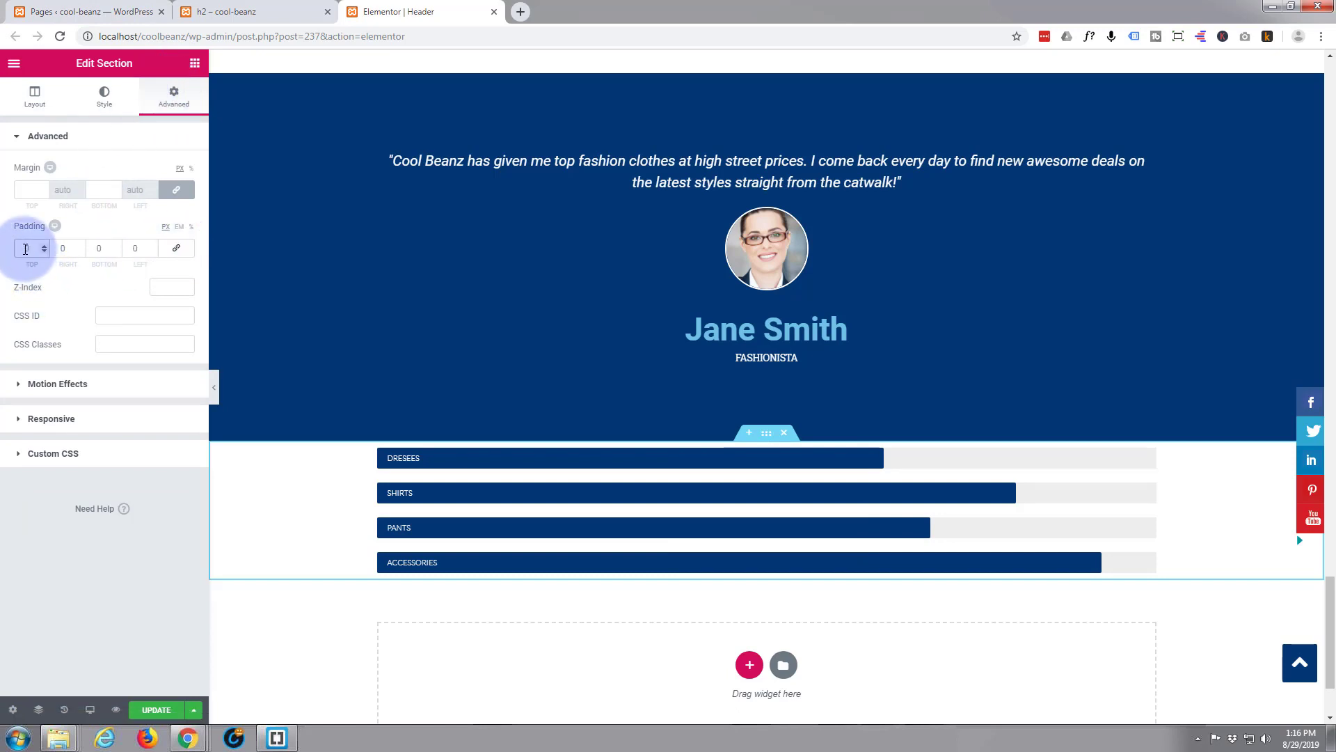
text(1)
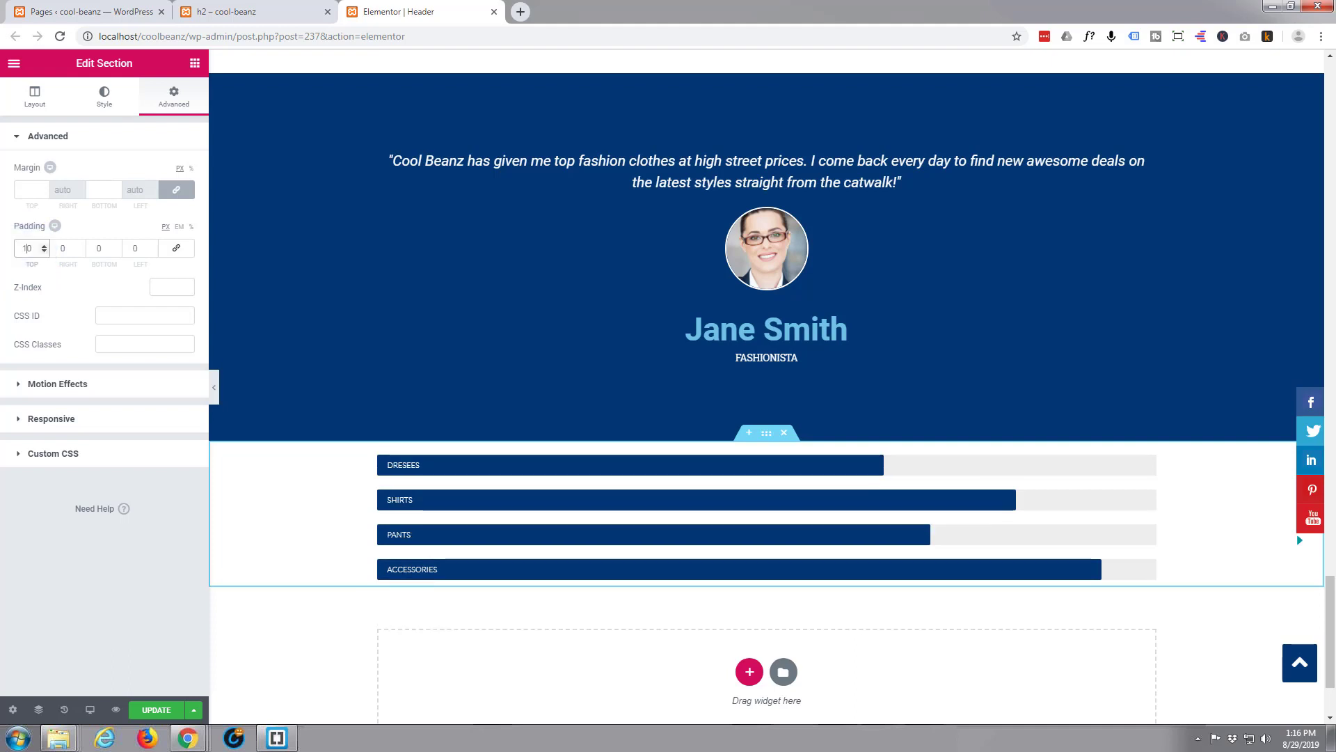
text(0)
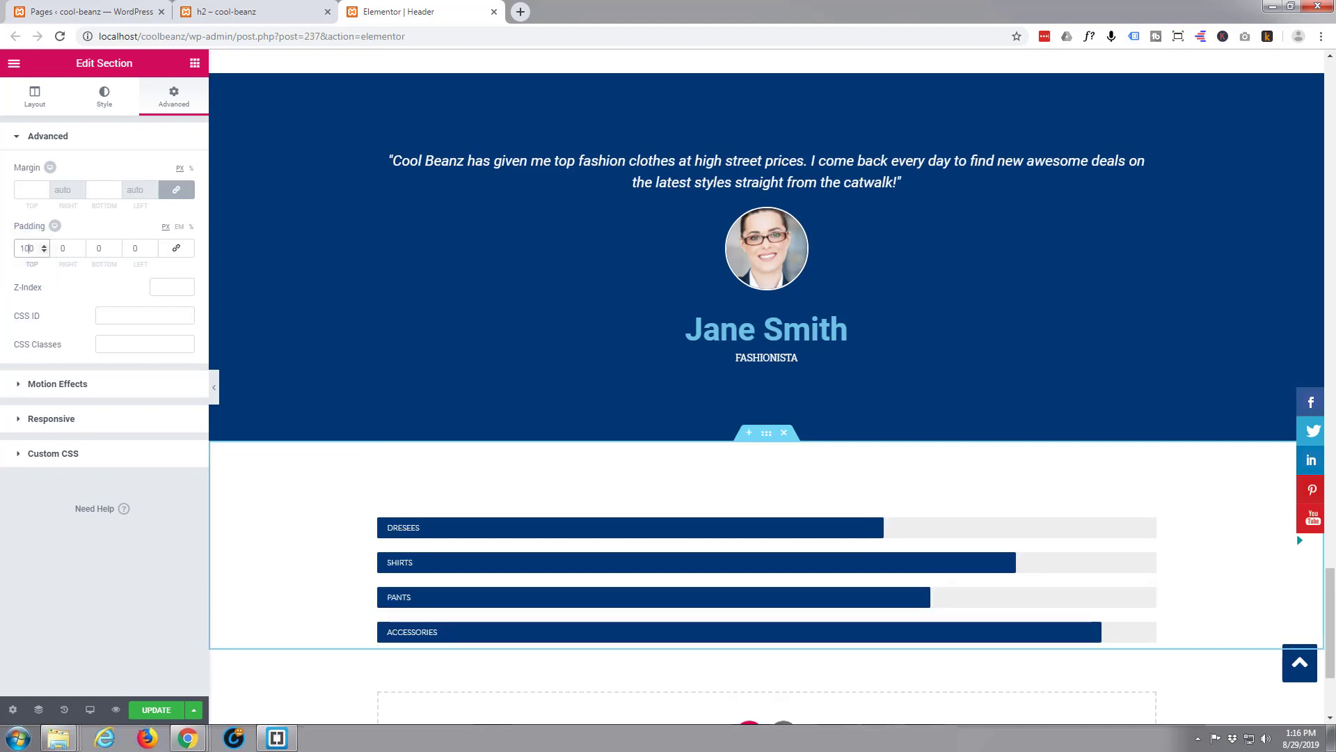
click(97, 248)
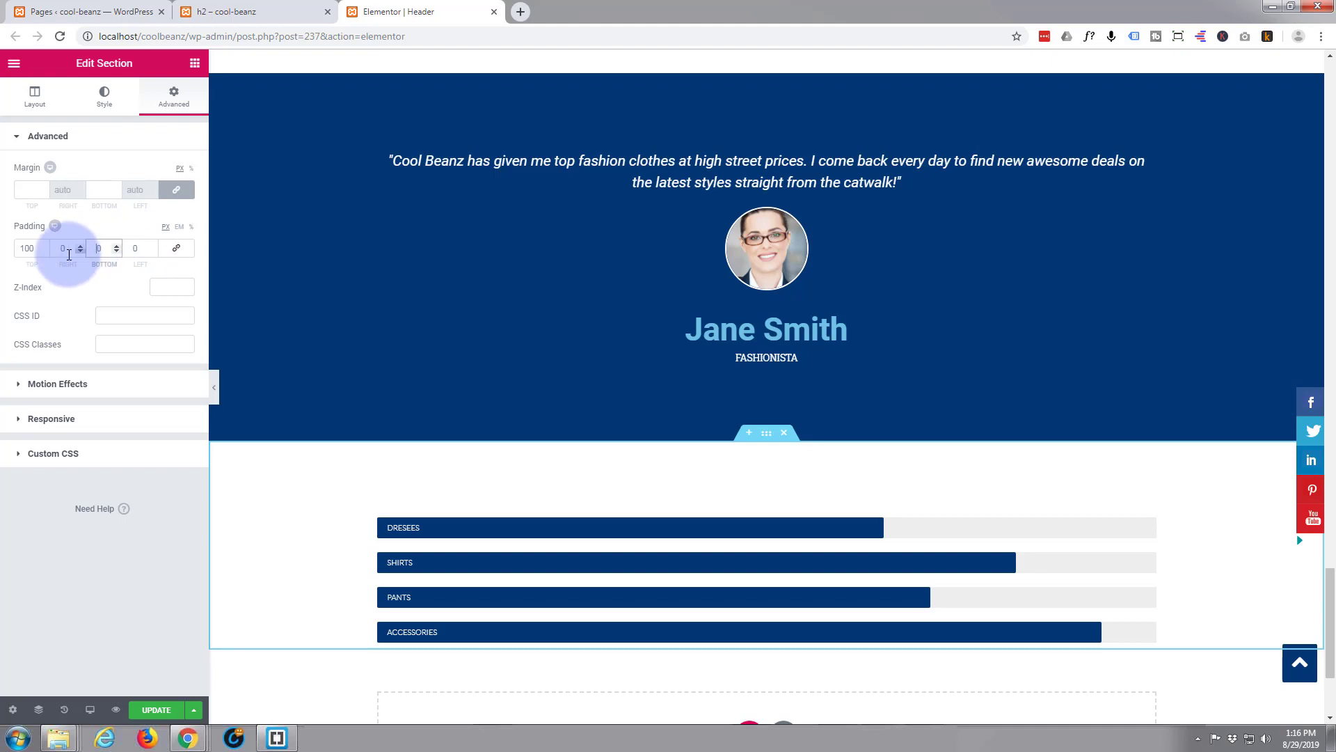
text(1000)
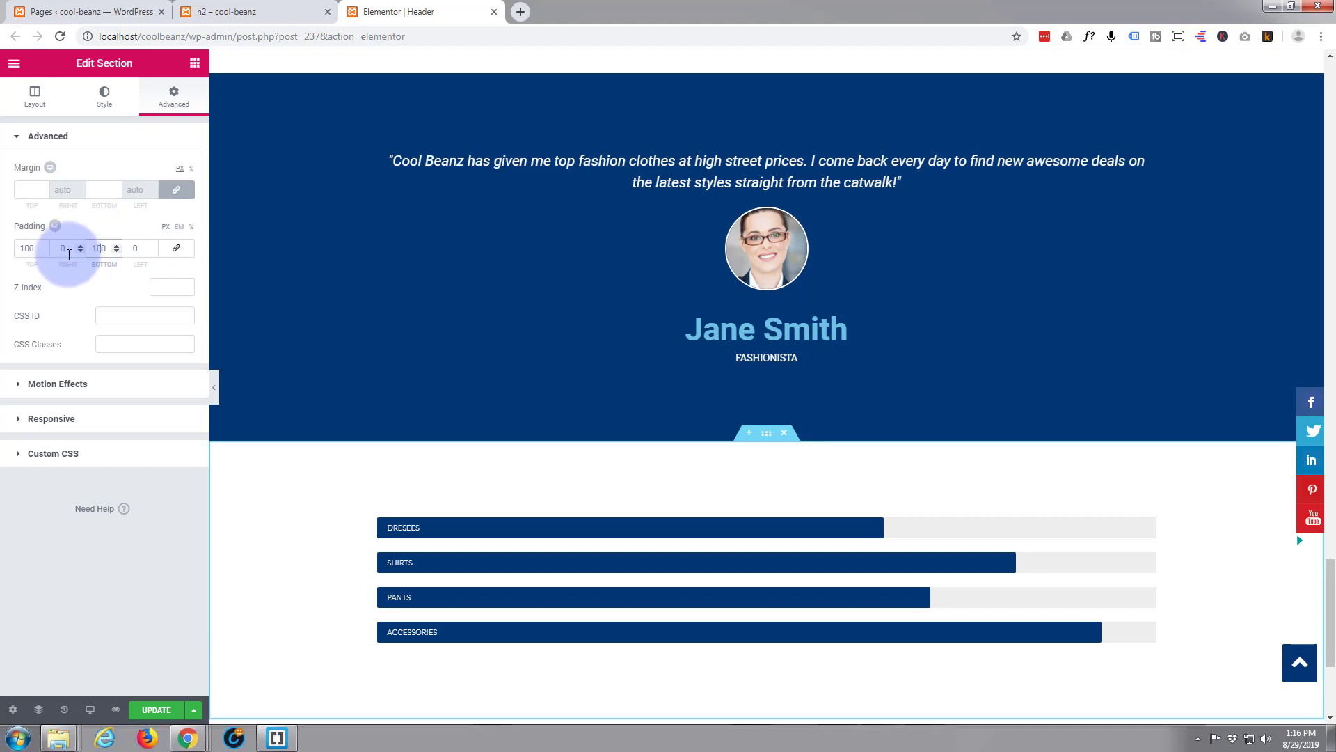
scroll(653, 362, down, 5)
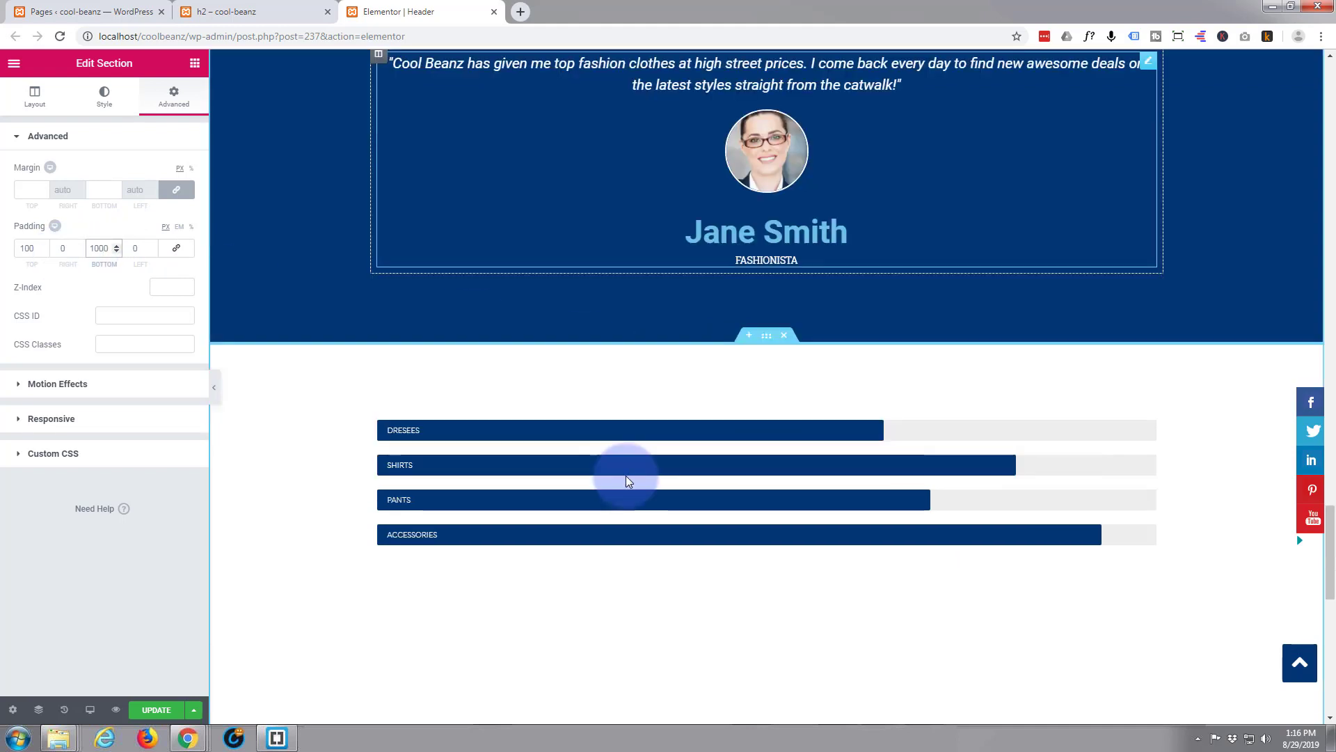
scroll(673, 327, up, 3)
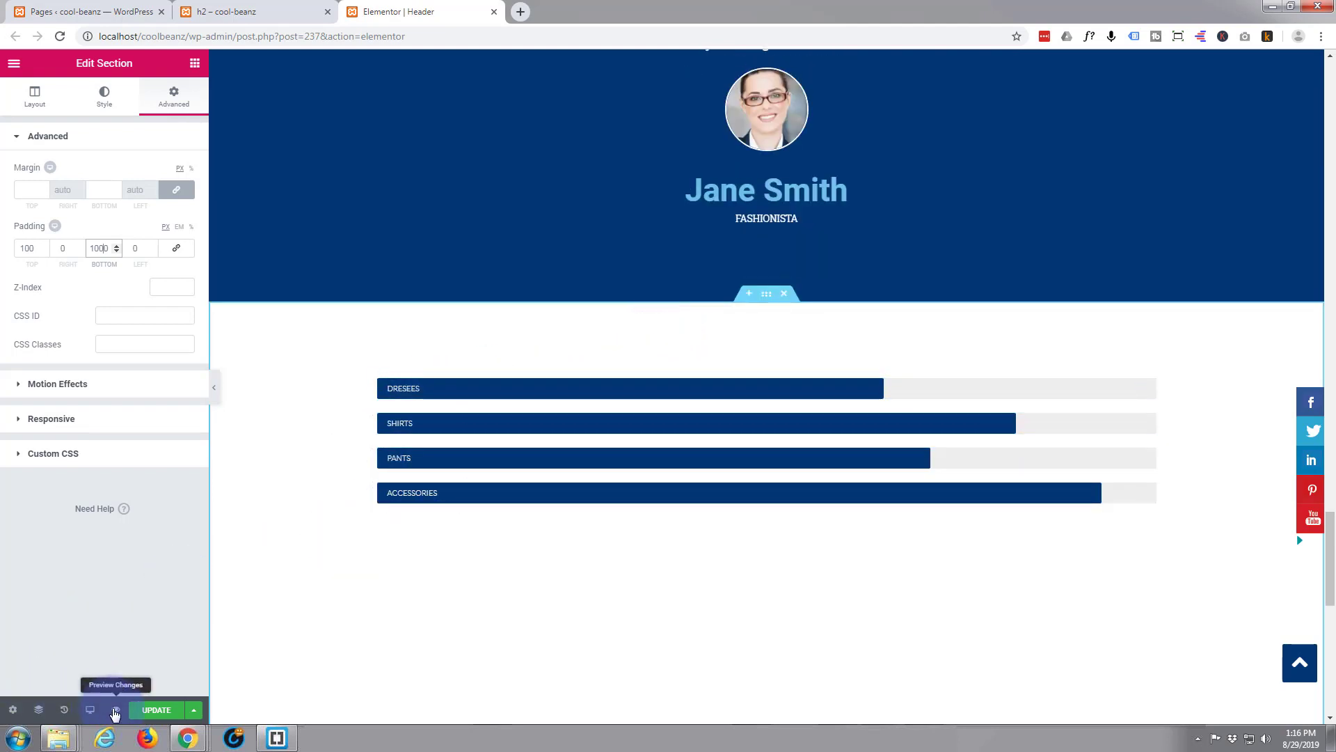
Update the page and preview it in the browser, checking the progress bars below the testimonial.
click(155, 710)
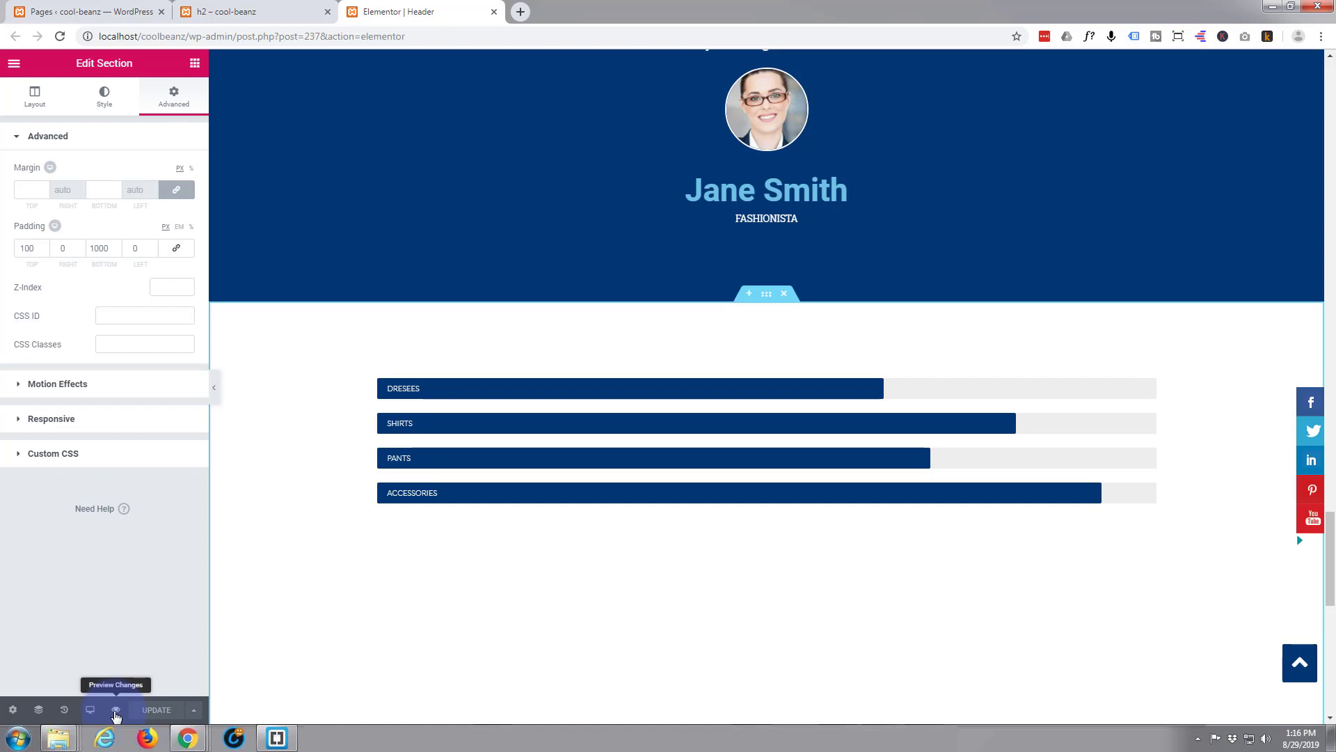
click(116, 713)
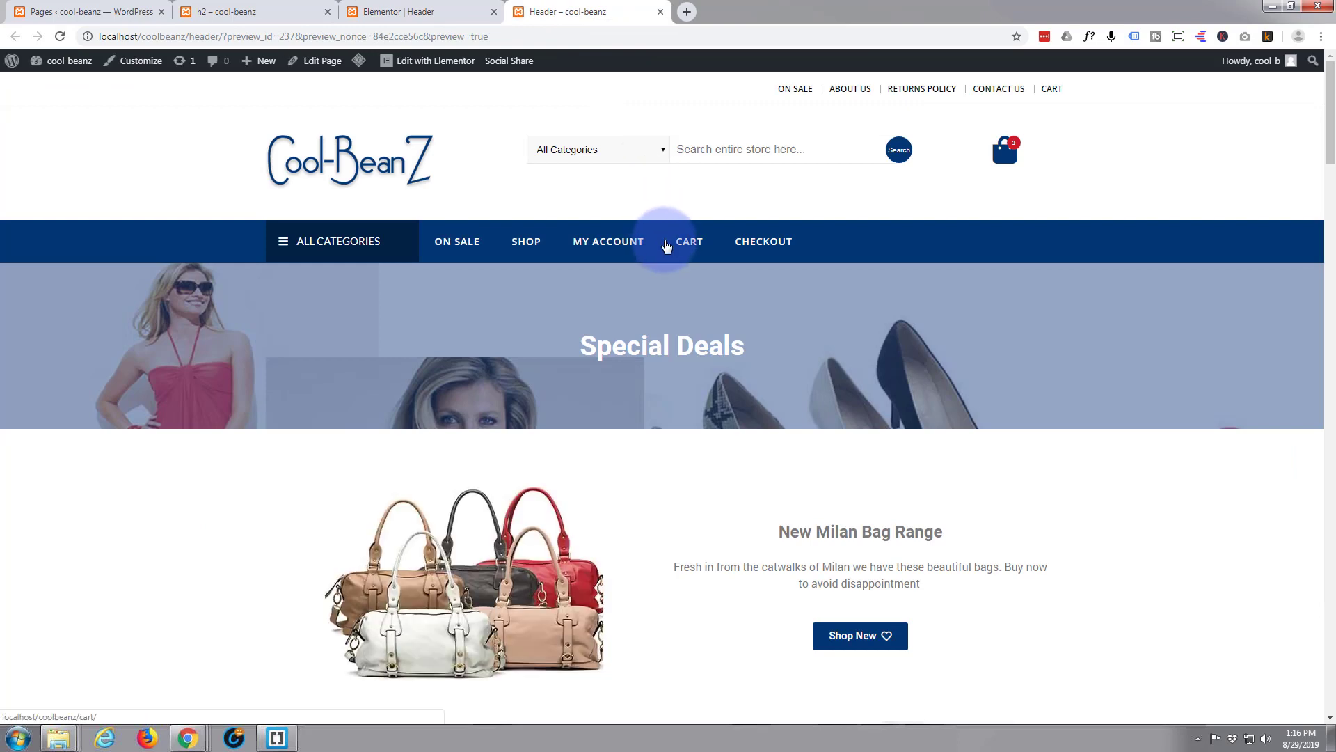
scroll(665, 243, down, 10)
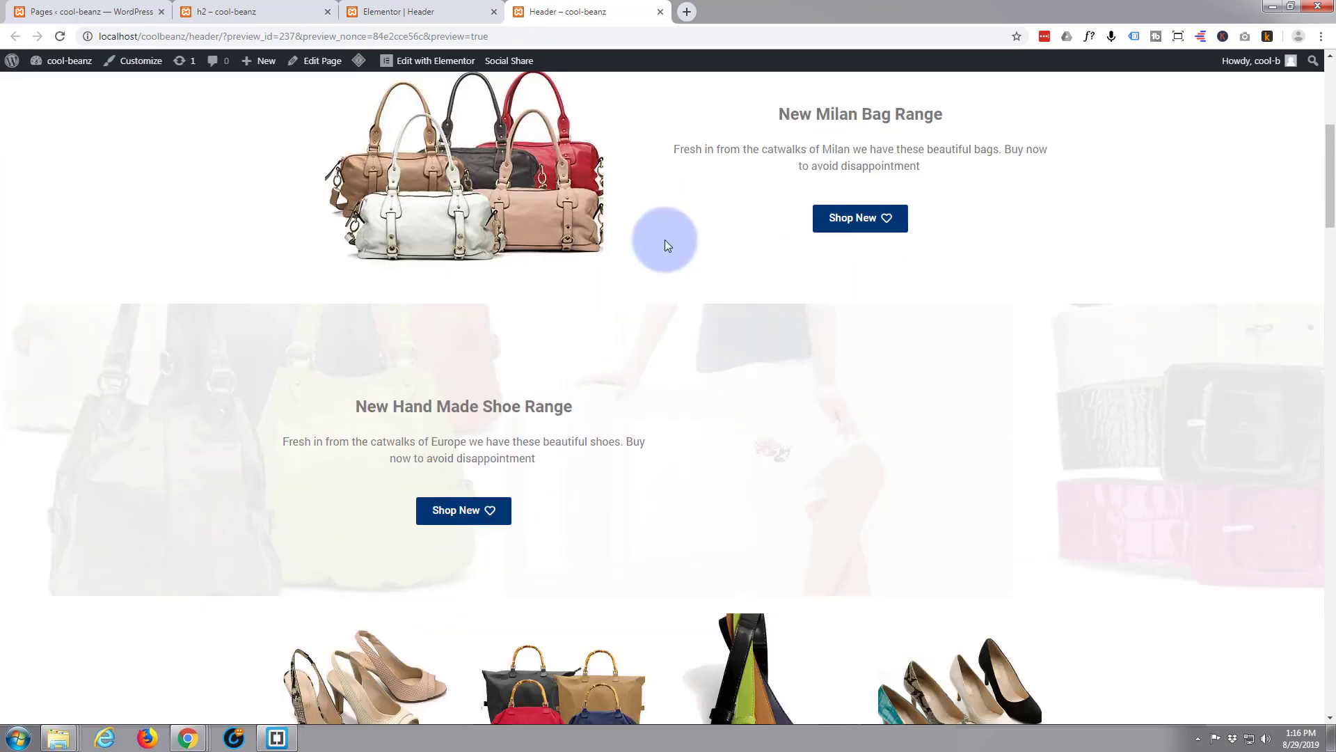
scroll(665, 243, down, 15)
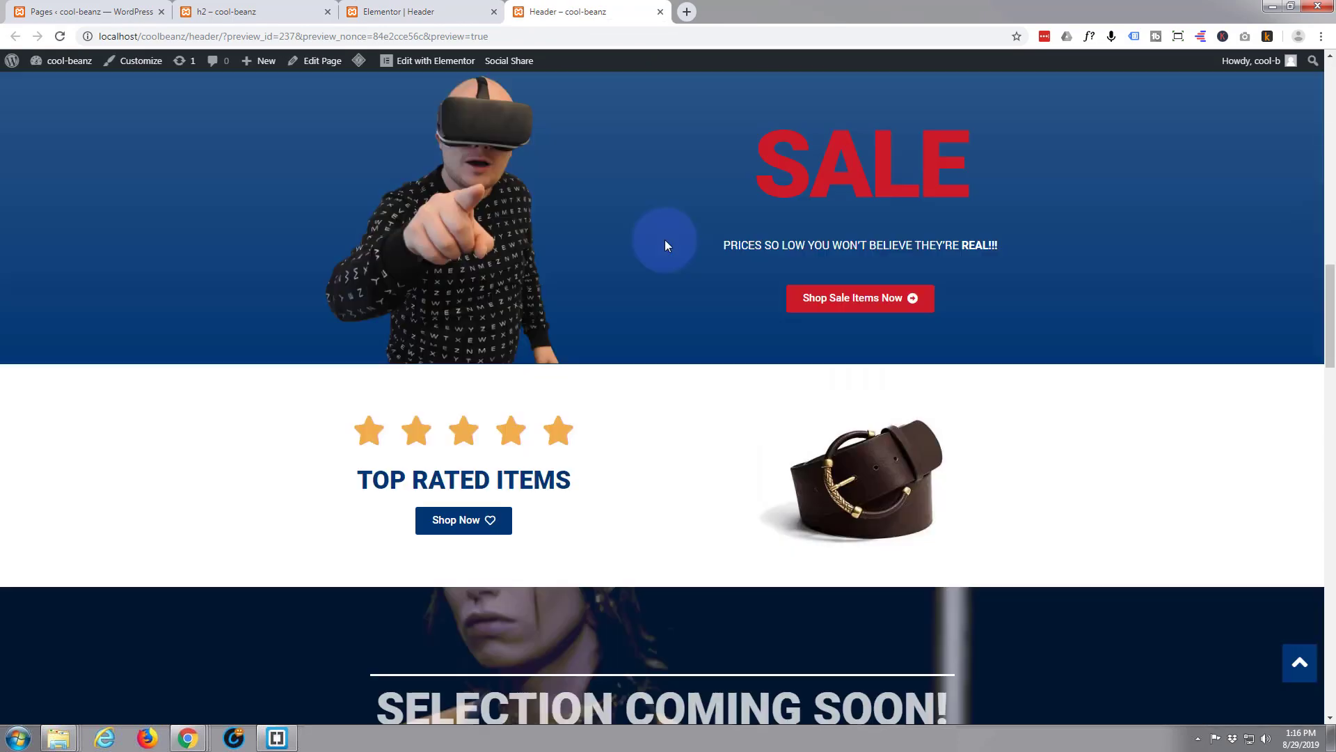
scroll(665, 244, down, 15)
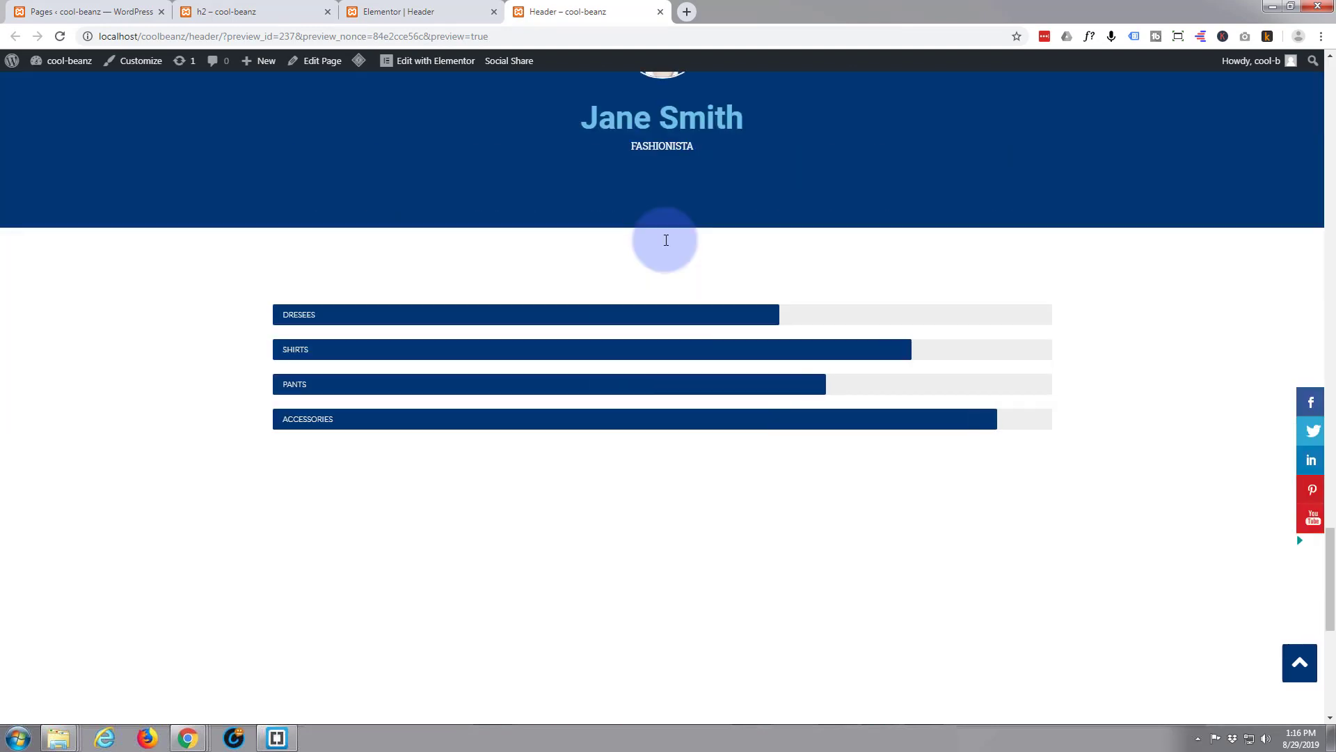
scroll(665, 244, up, 2)
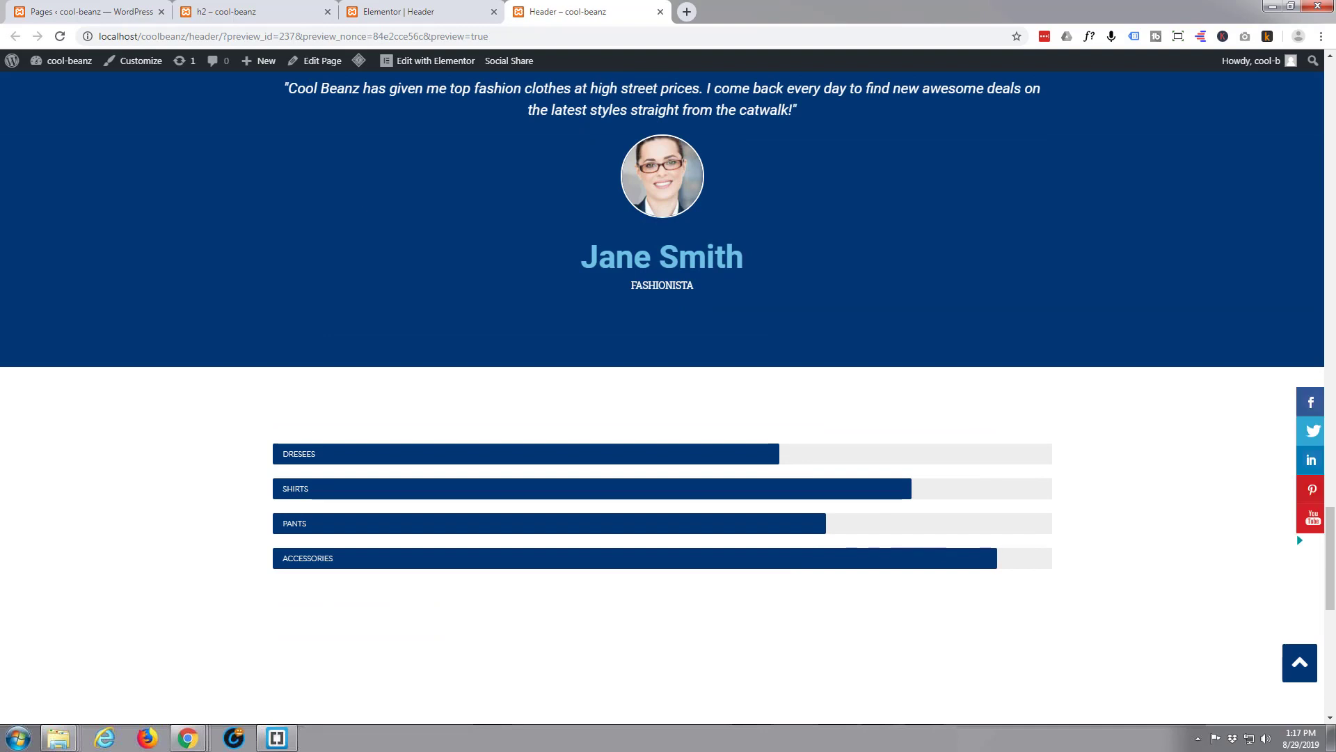